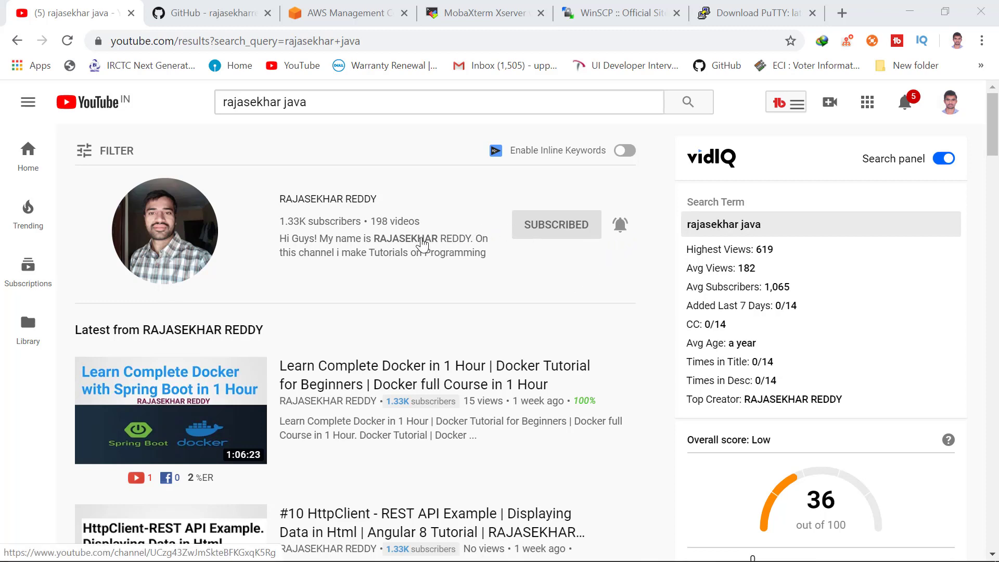
Switch from the YouTube search results to the AWS Management Console tab.
{"action": "left_click", "coordinate": [358, 12]}
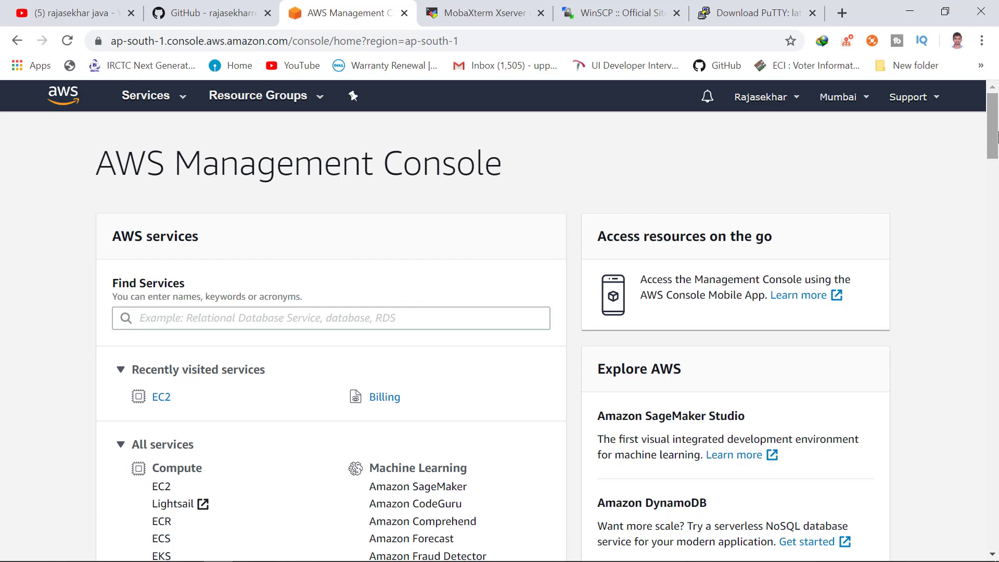
Search Find Services for 'ec2' and open the EC2 service.
{"action": "left_click_drag", "start_coordinate": [998, 137], "coordinate": [998, 148]}
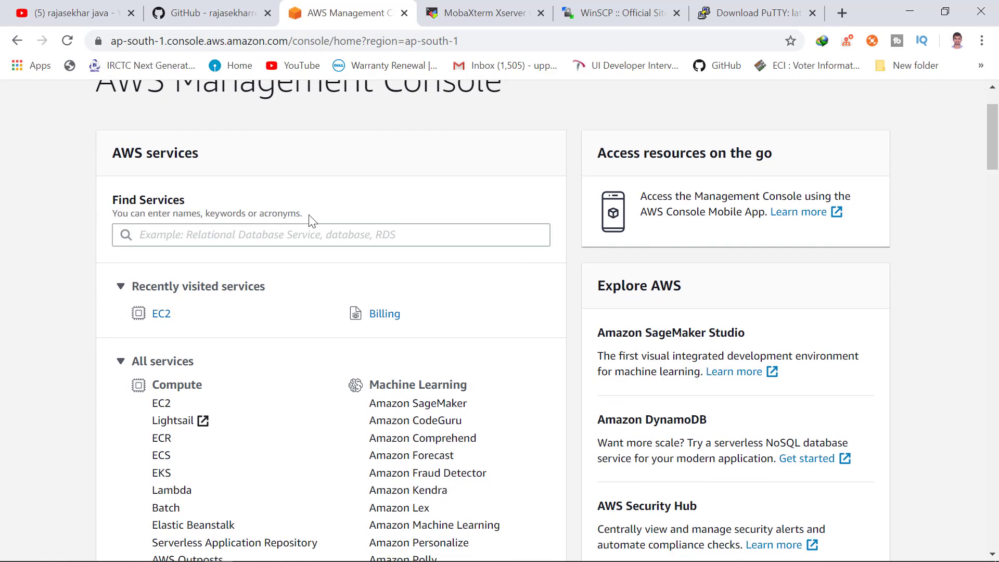
{"action": "left_click", "coordinate": [296, 227]}
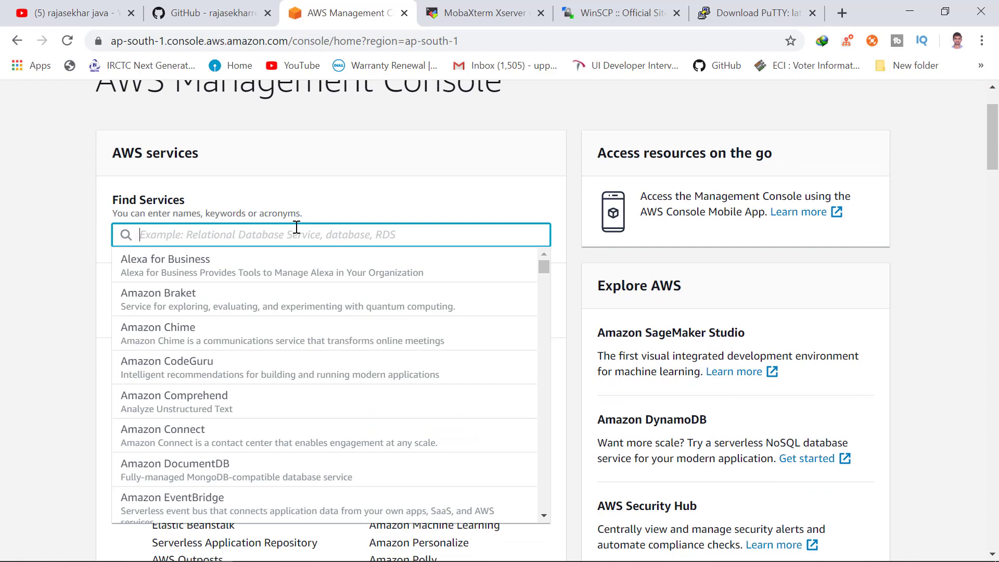
{"action": "type", "text": "ec2"}
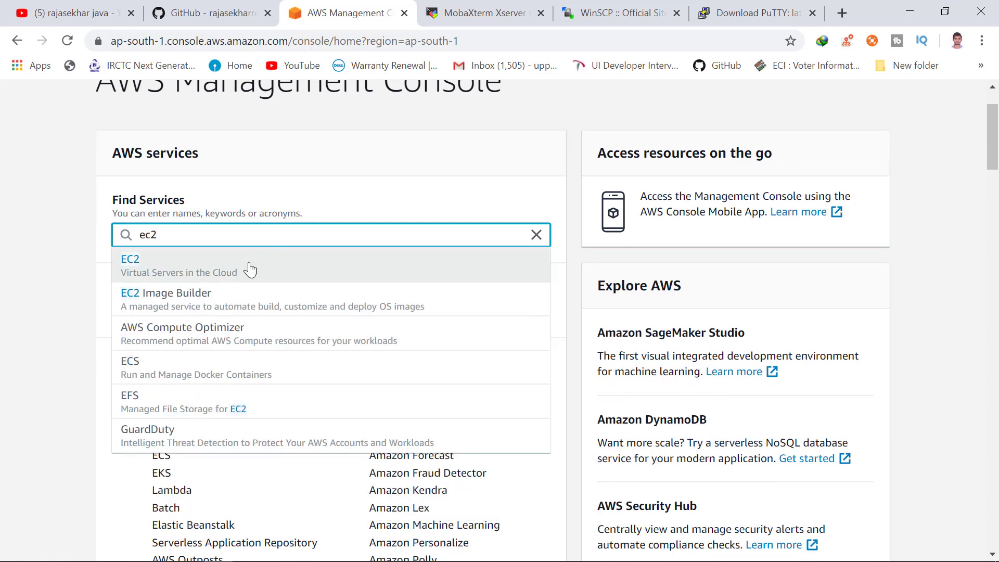
{"action": "left_click", "coordinate": [251, 270]}
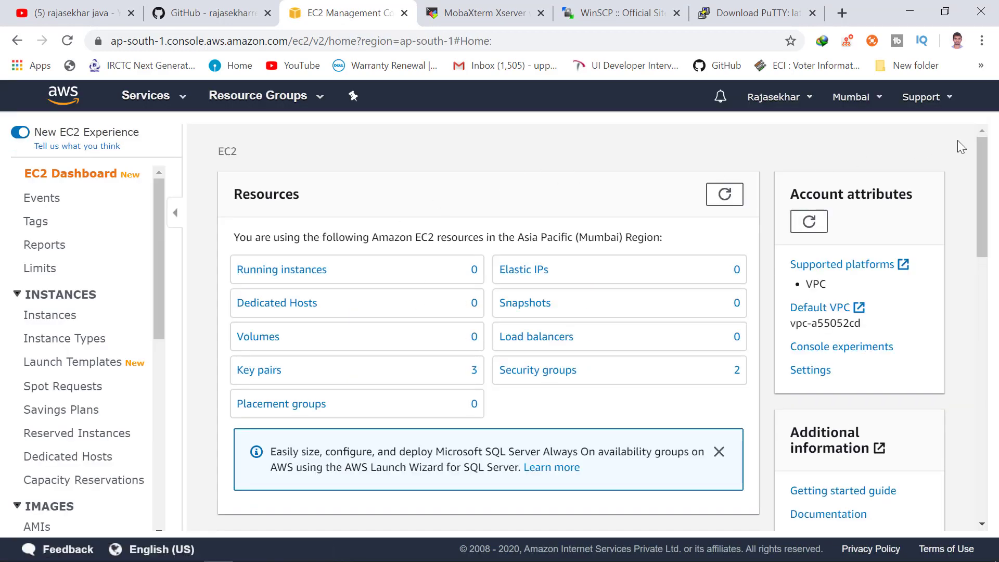
Start a new instance launch from the EC2 dashboard's Launch instance menu.
{"action": "scroll", "coordinate": [981, 169], "scroll_direction": "down", "scroll_amount": 1}
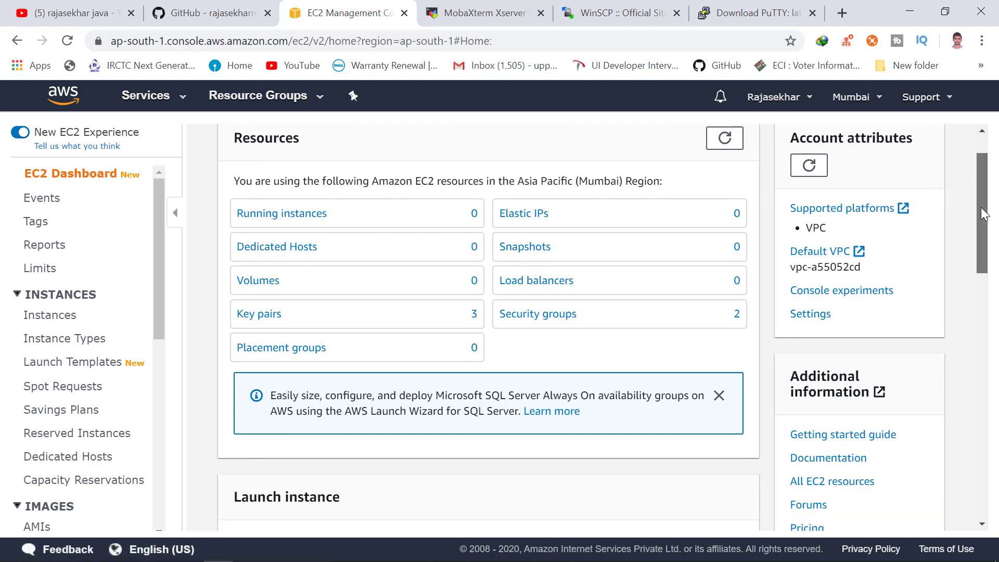
{"action": "left_click_drag", "start_coordinate": [982, 213], "coordinate": [982, 292]}
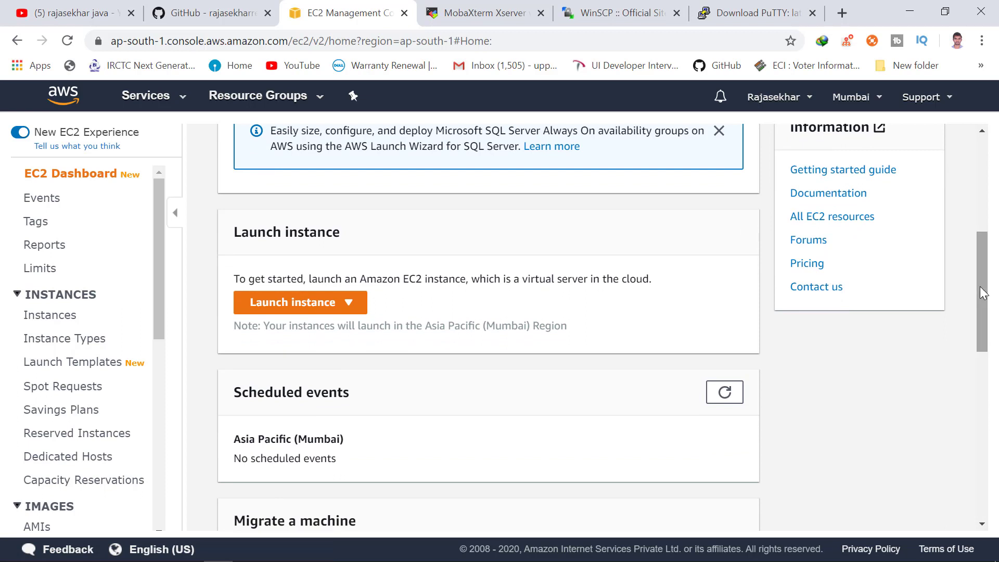
{"action": "left_click", "coordinate": [356, 307]}
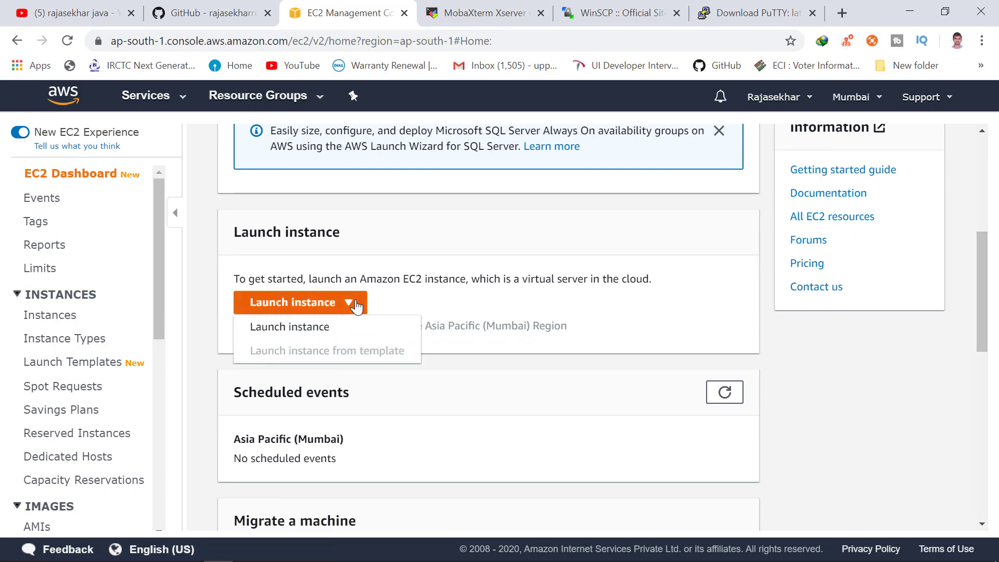
{"action": "left_click", "coordinate": [316, 330]}
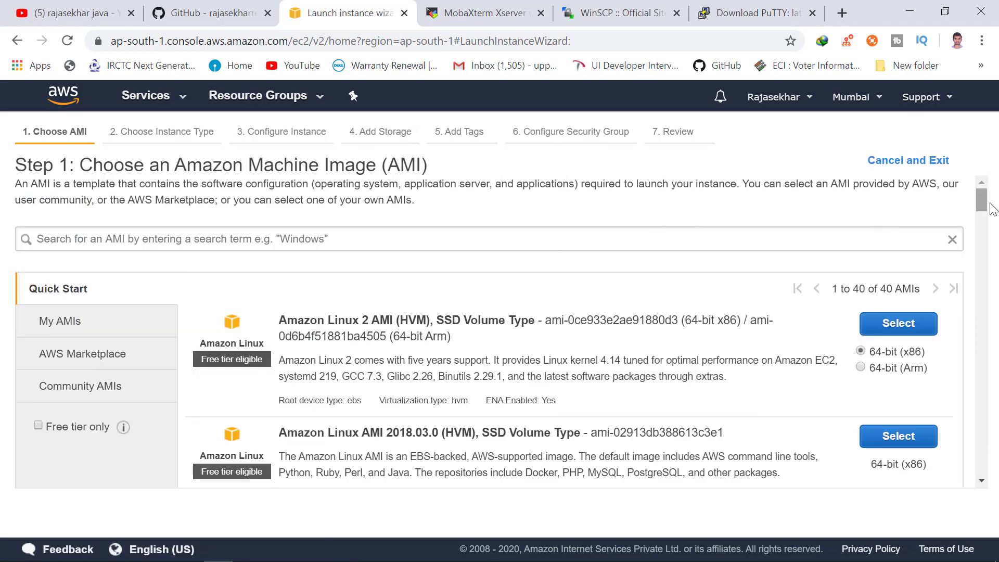
Filter to free-tier images and select Amazon Linux 2 AMI (HVM), SSD Volume Type.
{"action": "left_click_drag", "start_coordinate": [985, 207], "coordinate": [985, 216]}
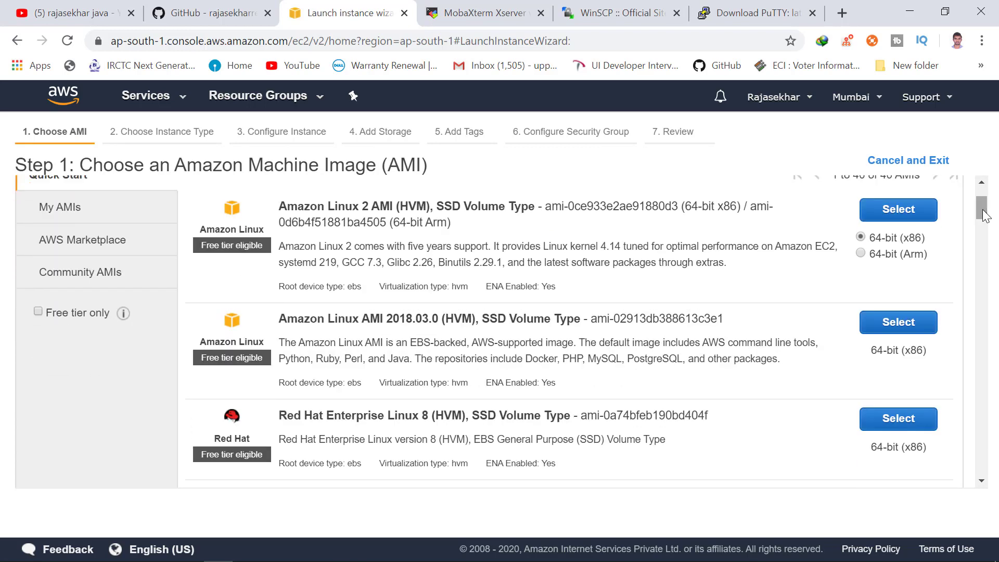
{"action": "left_click", "coordinate": [39, 314]}
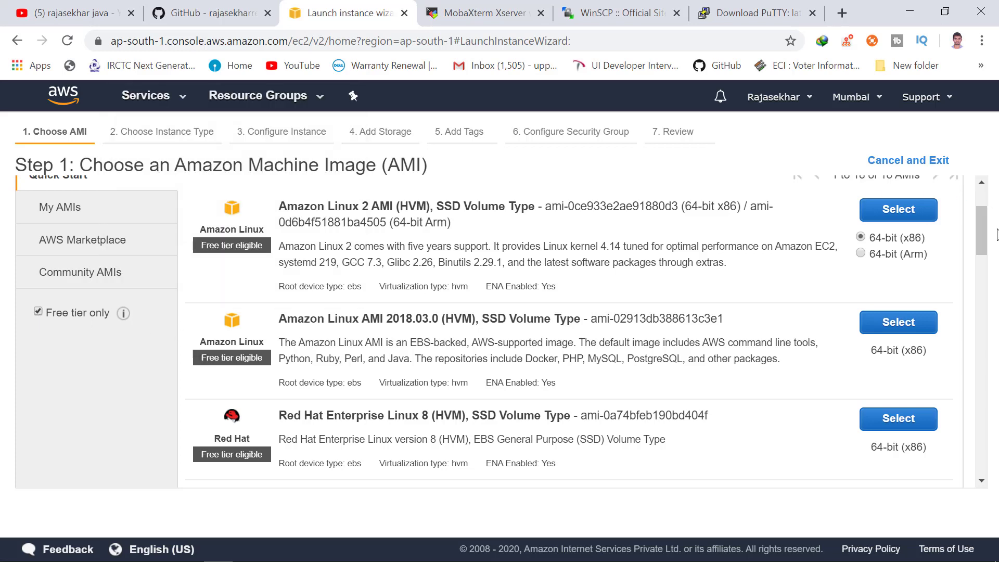
{"action": "left_click_drag", "start_coordinate": [990, 230], "coordinate": [990, 209]}
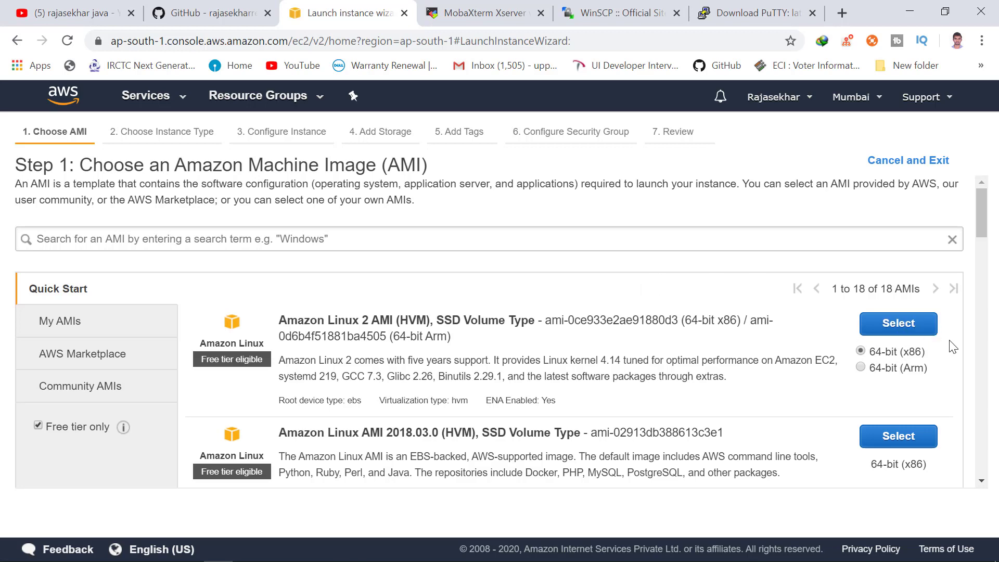
{"action": "left_click", "coordinate": [914, 332]}
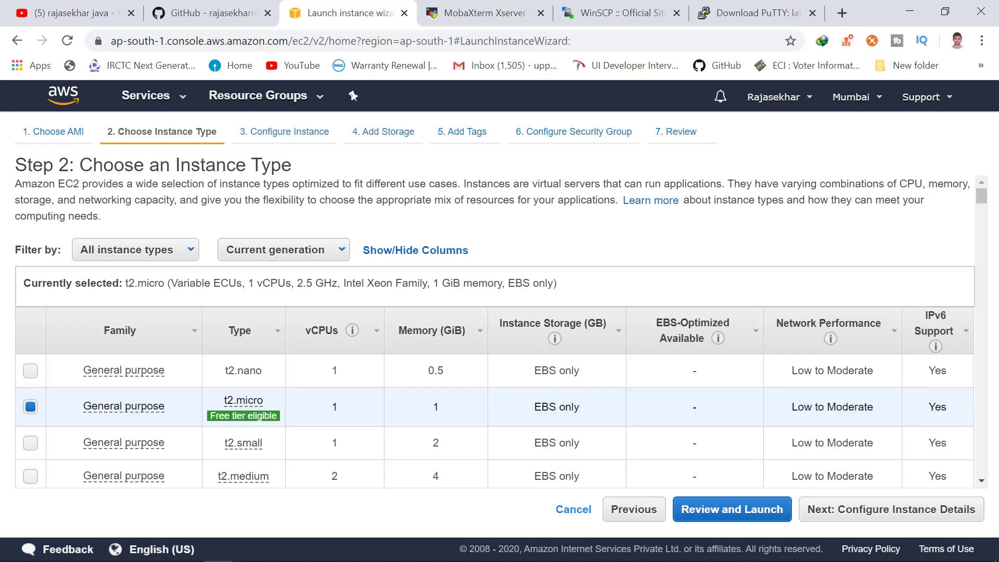
Keep the free-tier t2.micro instance type and proceed to Configure Instance Details.
{"action": "left_click_drag", "start_coordinate": [983, 197], "coordinate": [984, 200]}
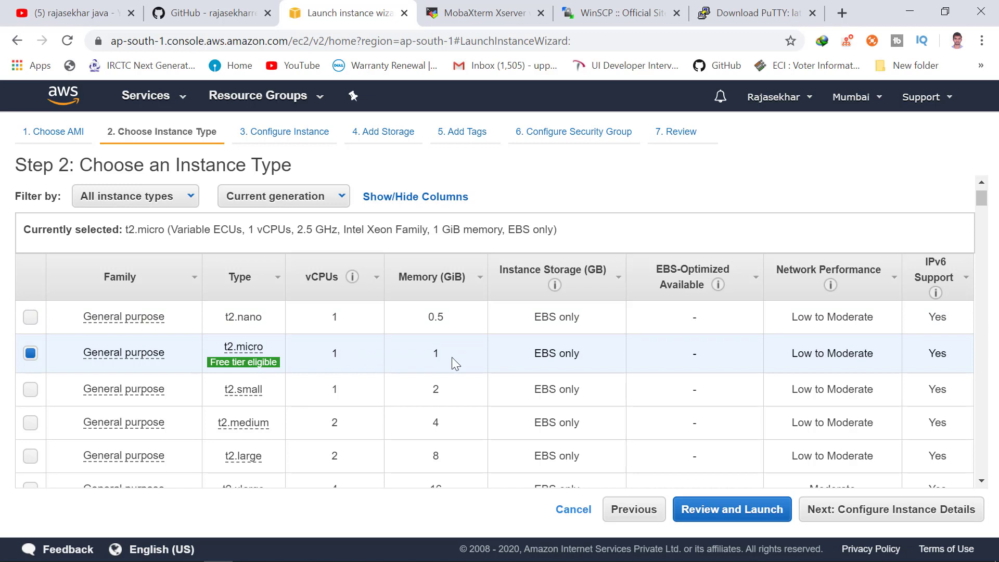
{"action": "mouse_move", "coordinate": [244, 391]}
{"action": "scroll", "coordinate": [984, 203], "scroll_direction": "down", "scroll_amount": 2}
{"action": "scroll", "coordinate": [984, 203], "scroll_direction": "up", "scroll_amount": 3}
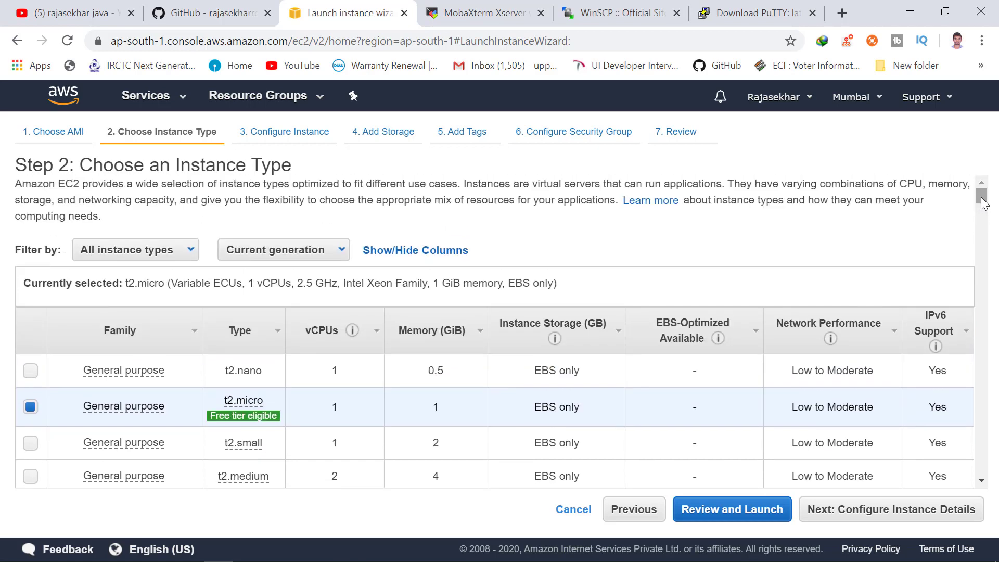
{"action": "scroll", "coordinate": [984, 203], "scroll_direction": "down", "scroll_amount": 2}
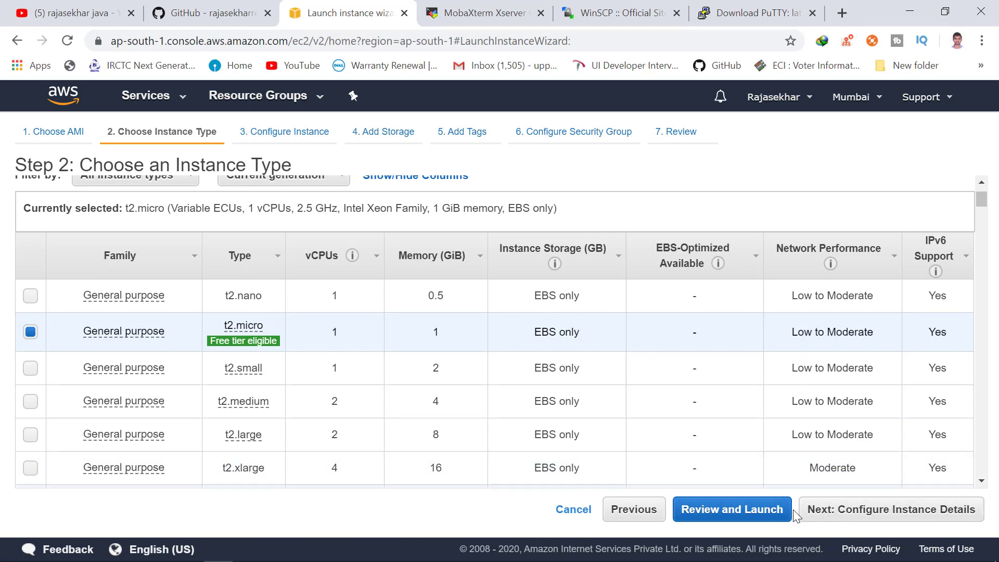
{"action": "left_click", "coordinate": [841, 510]}
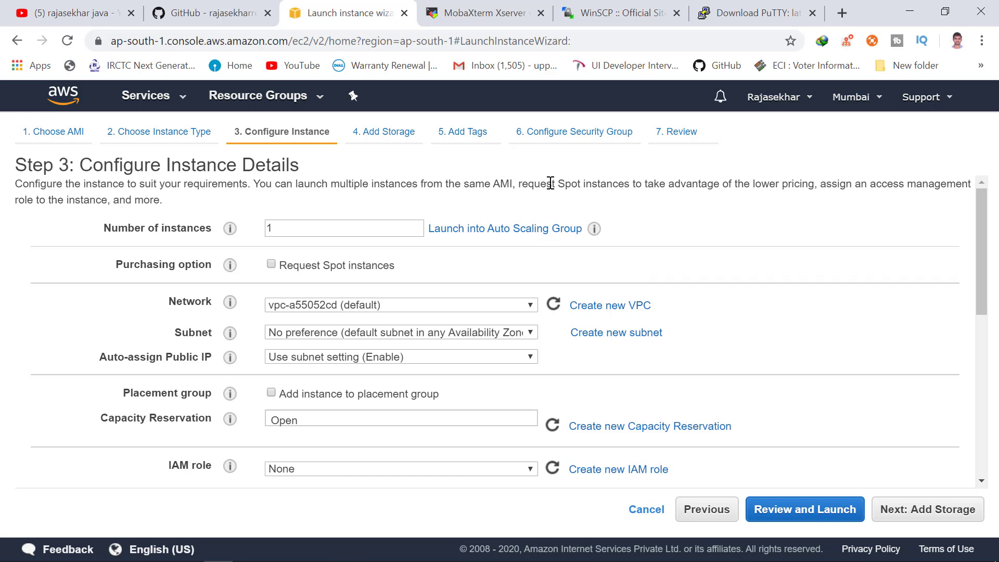
Set Number of instances to 1, leave other defaults, and skip to the launch review.
{"action": "double_click", "coordinate": [323, 226]}
{"action": "type", "text": "1"}
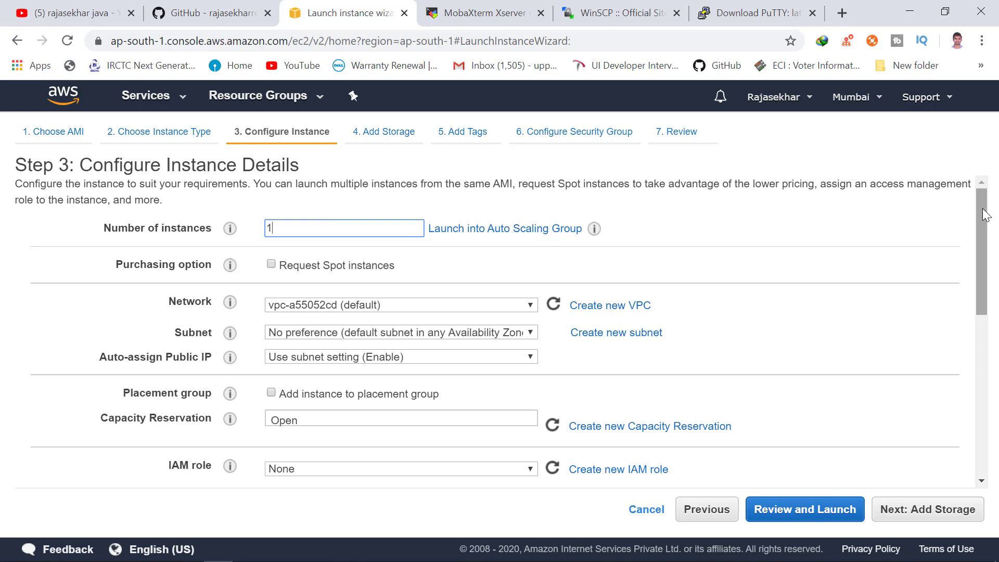
{"action": "left_click_drag", "start_coordinate": [984, 210], "coordinate": [984, 215]}
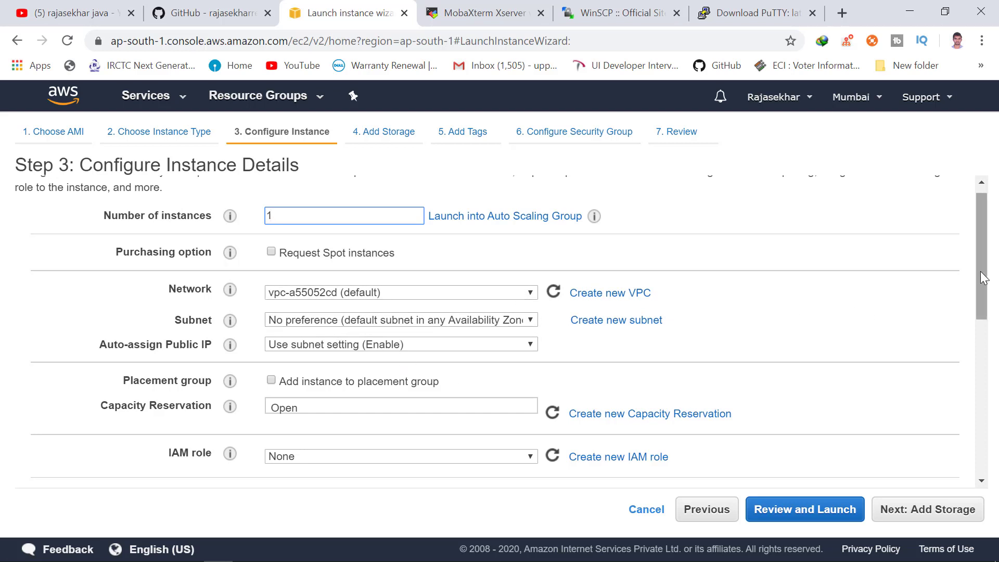
{"action": "left_click_drag", "start_coordinate": [983, 276], "coordinate": [977, 492]}
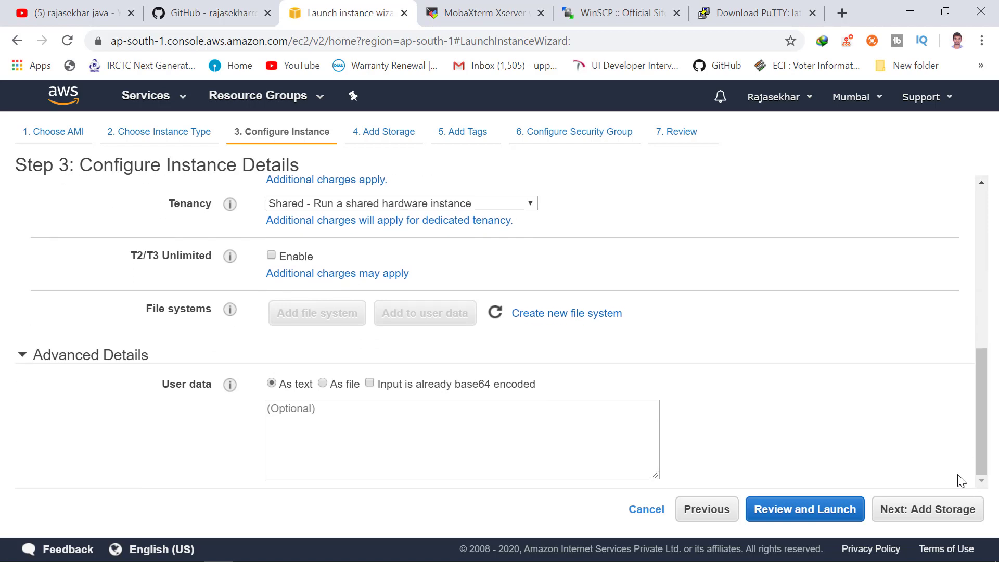
{"action": "left_click", "coordinate": [783, 513]}
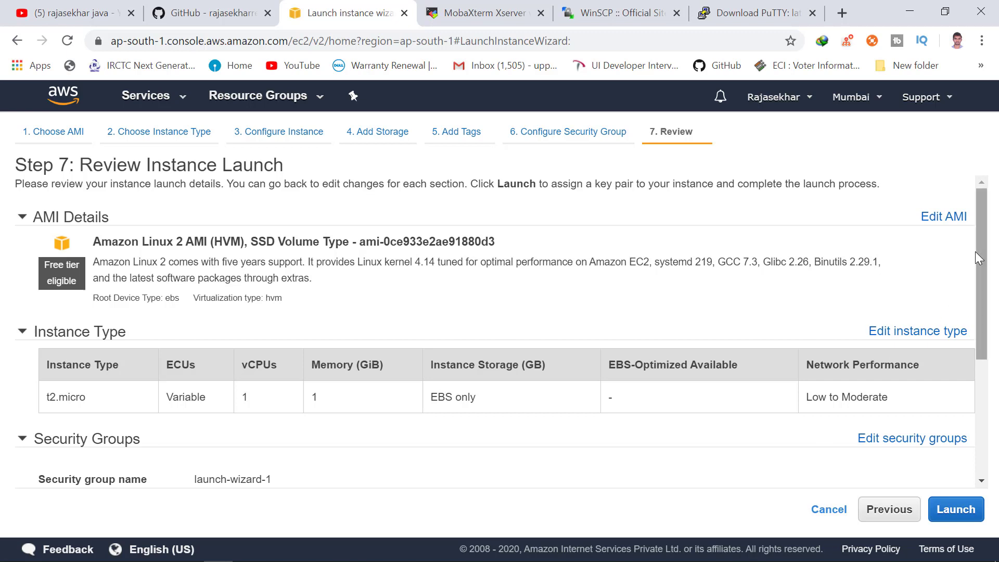
Verify the launch-wizard-1 security group allows SSH on port 22, then launch the instance.
{"action": "left_click_drag", "start_coordinate": [977, 253], "coordinate": [977, 377]}
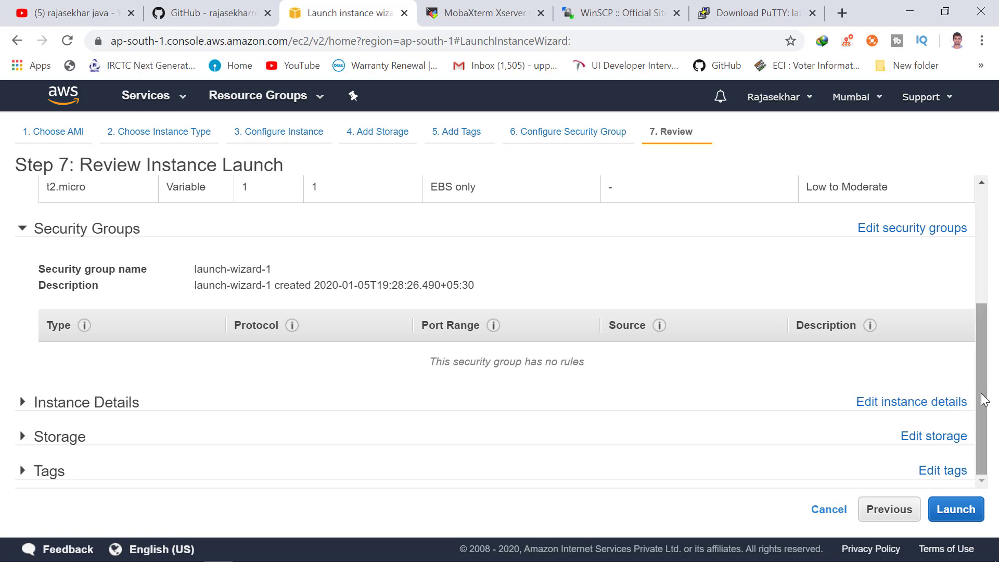
{"action": "left_click", "coordinate": [890, 229]}
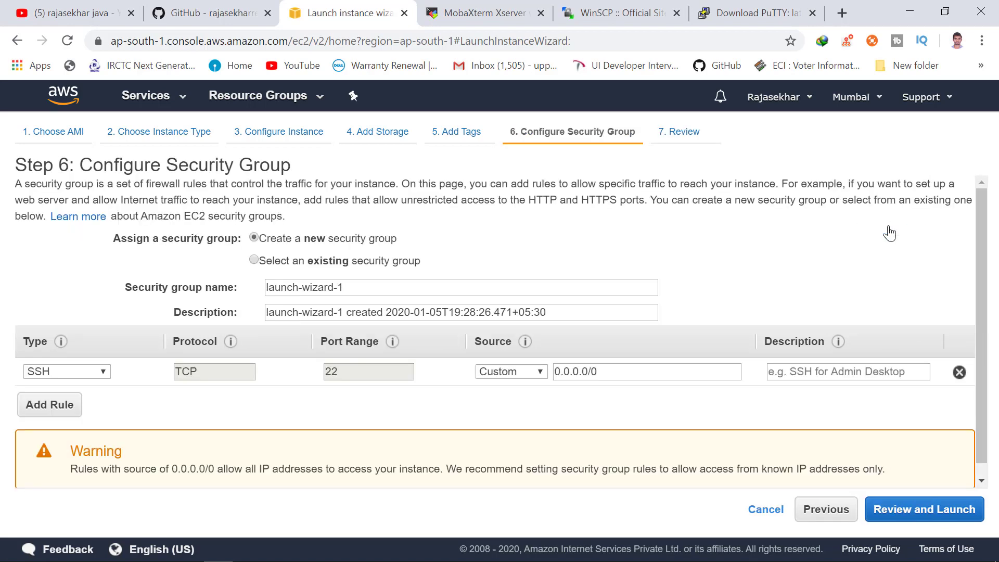
{"action": "left_click_drag", "start_coordinate": [984, 307], "coordinate": [983, 388]}
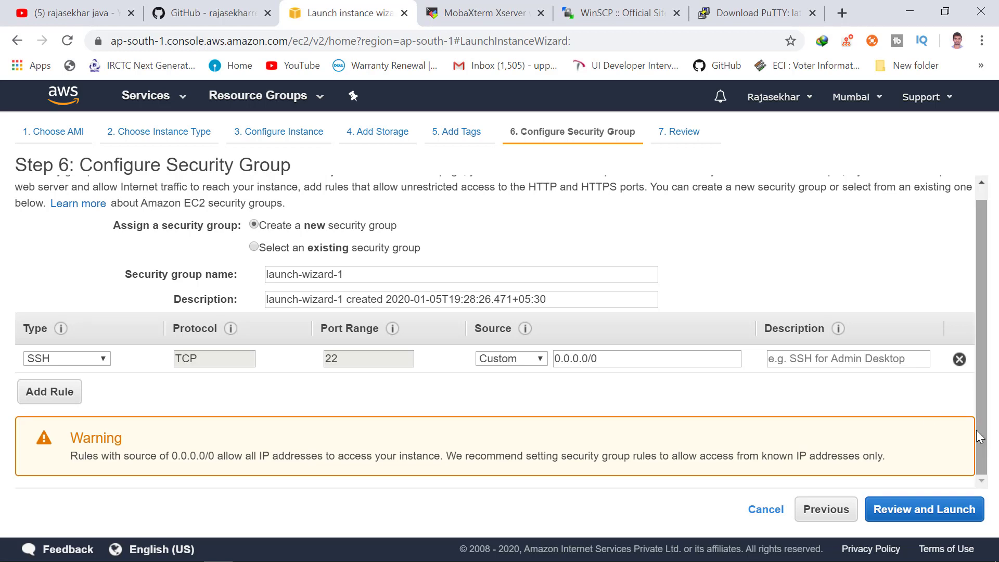
{"action": "left_click", "coordinate": [891, 517]}
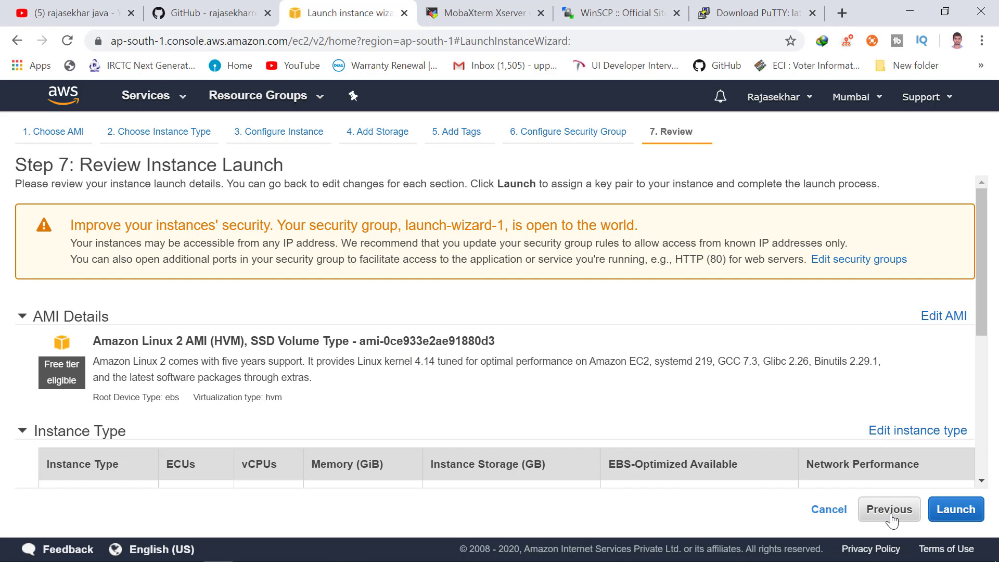
{"action": "left_click", "coordinate": [958, 511]}
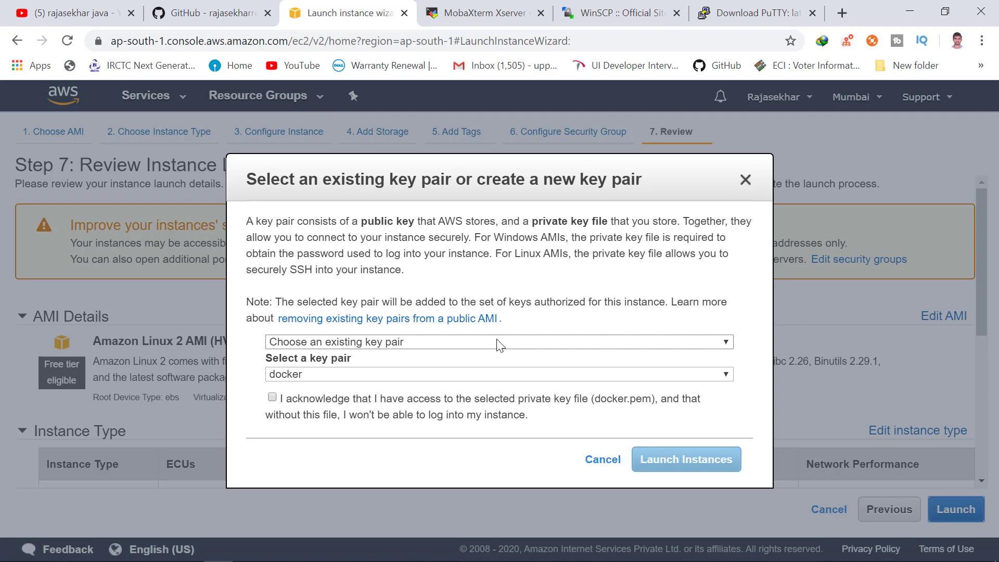
Create key pair firstEC2, download firstEC2.pem, and launch the instance.
{"action": "left_click", "coordinate": [497, 342]}
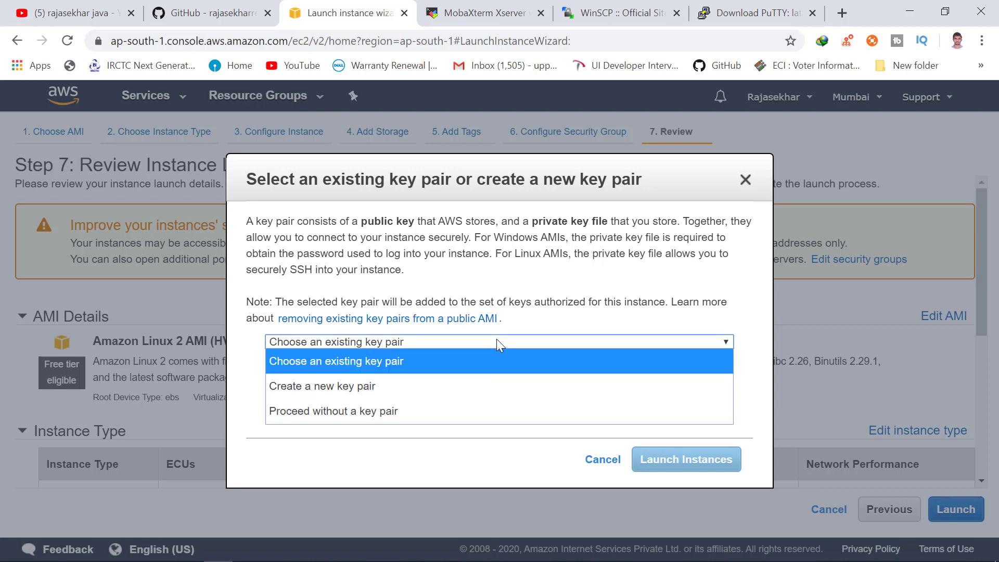
{"action": "left_click", "coordinate": [479, 385]}
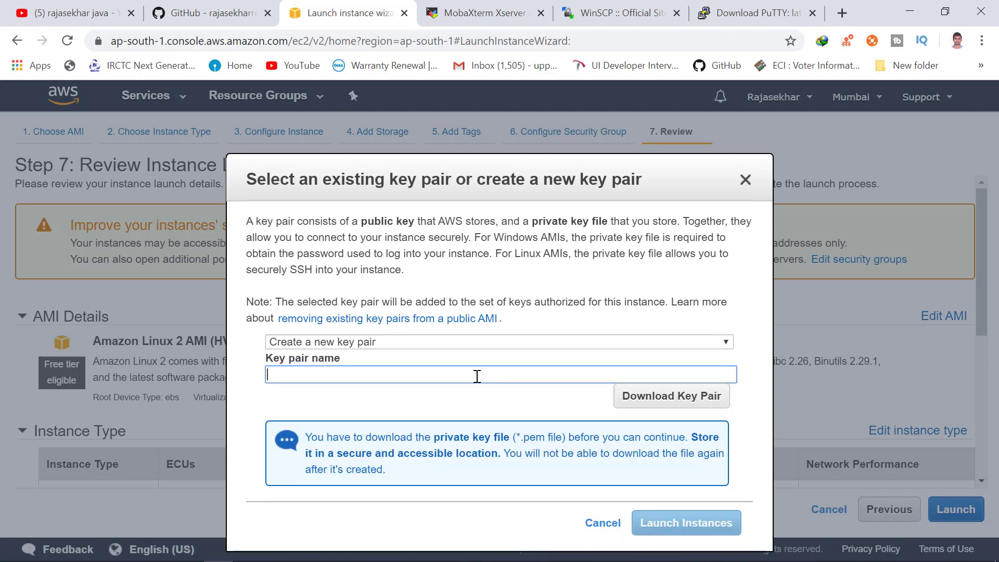
{"action": "type", "text": "firstEC2"}
{"action": "left_click", "coordinate": [636, 403]}
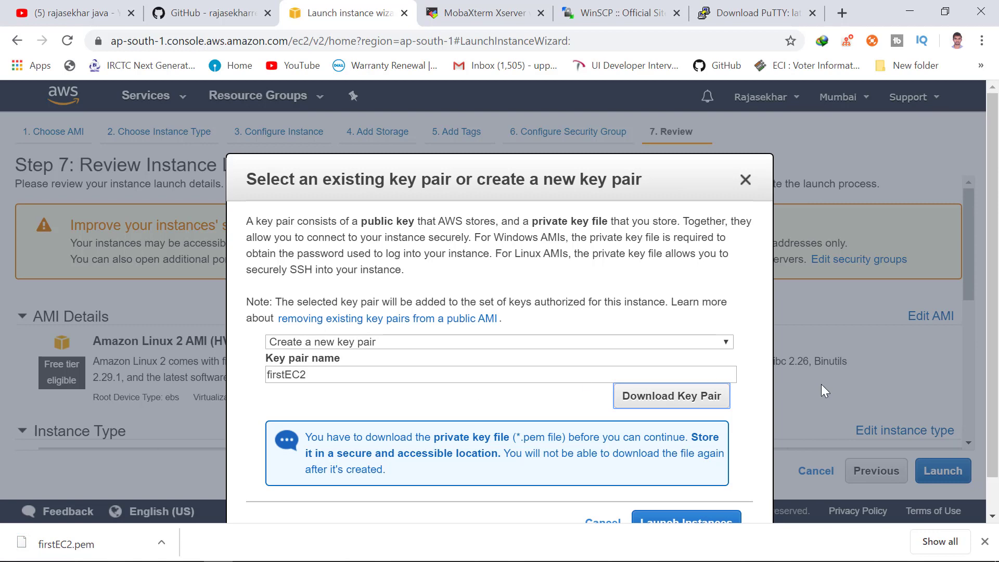
{"action": "left_click", "coordinate": [681, 522]}
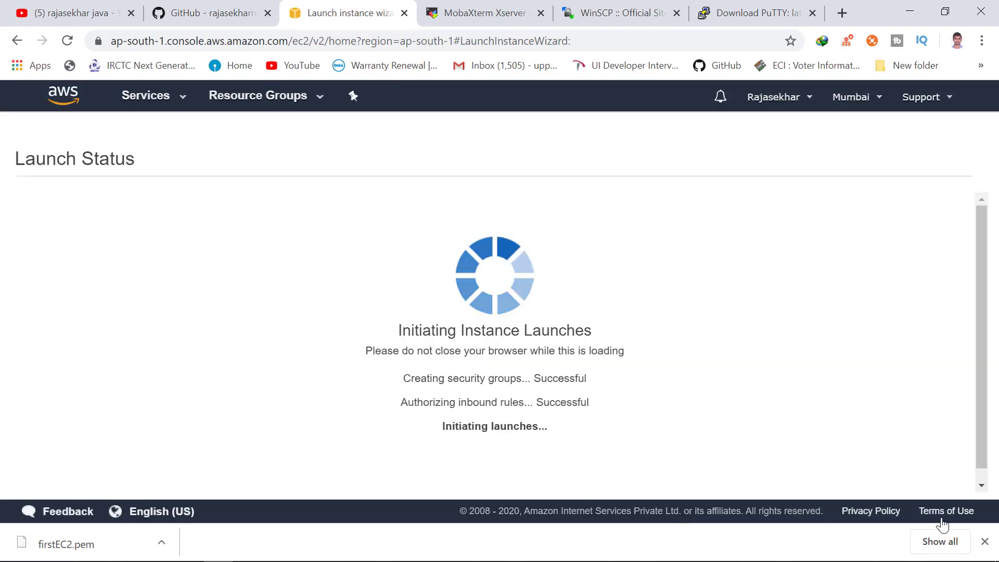
Dismiss the downloads bar and switch to the PuTTY 0.73 download page.
{"action": "left_click", "coordinate": [984, 543]}
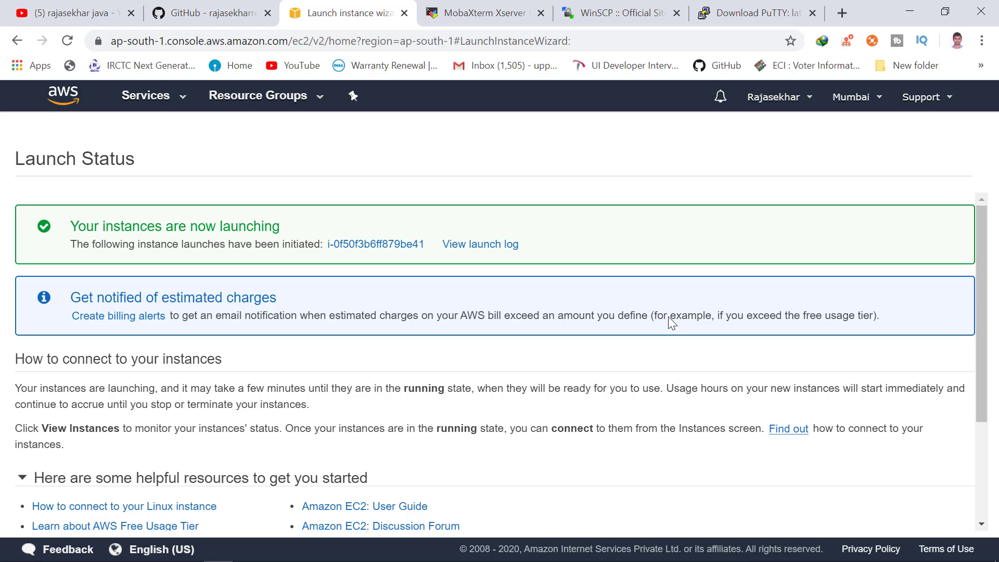
{"action": "left_click", "coordinate": [753, 8]}
{"action": "left_click", "coordinate": [803, 150]}
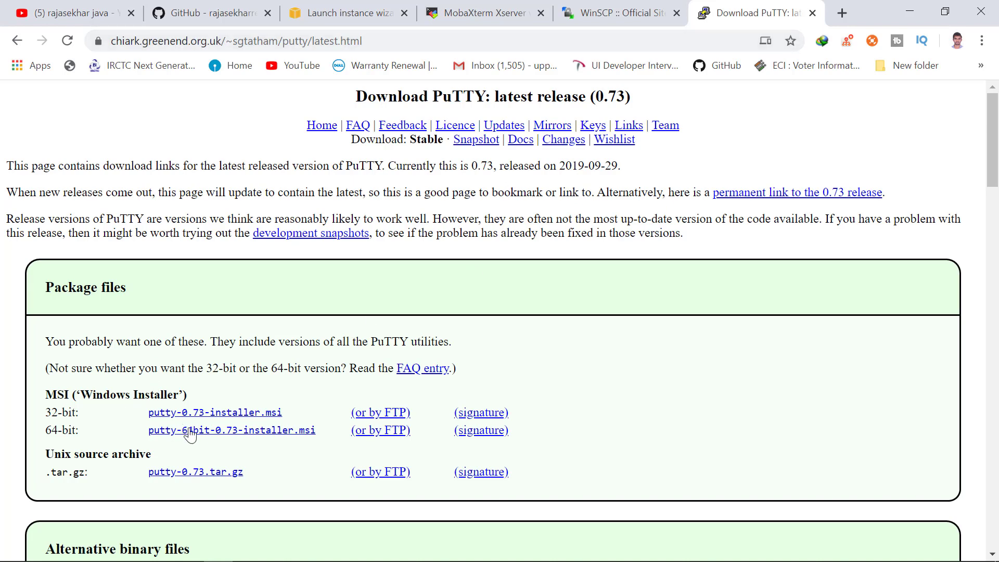
Browse the WinSCP and MobaXterm download pages, then return to the AWS console home.
{"action": "left_click", "coordinate": [631, 6]}
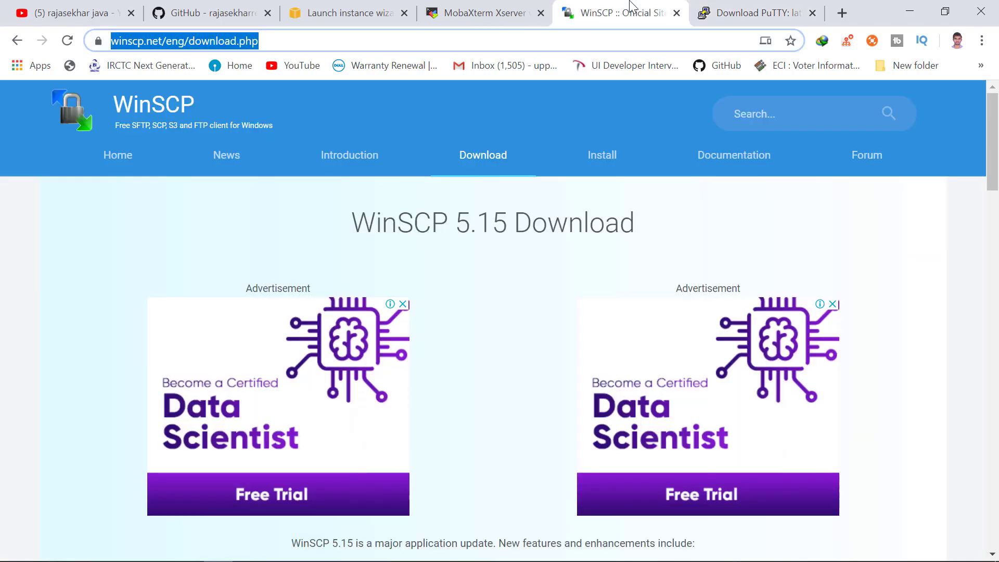
{"action": "left_click_drag", "start_coordinate": [992, 141], "coordinate": [992, 264]}
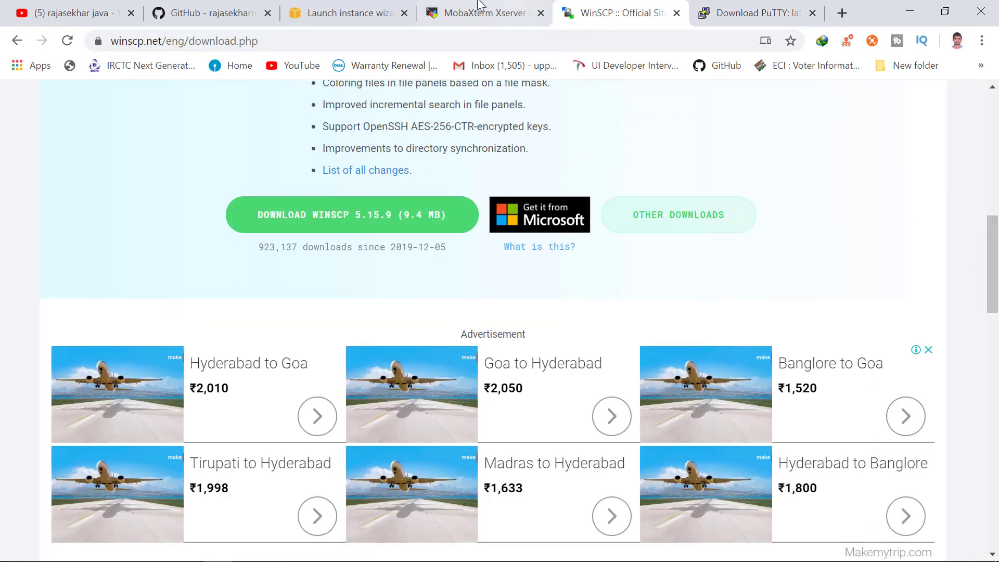
{"action": "left_click", "coordinate": [487, 12]}
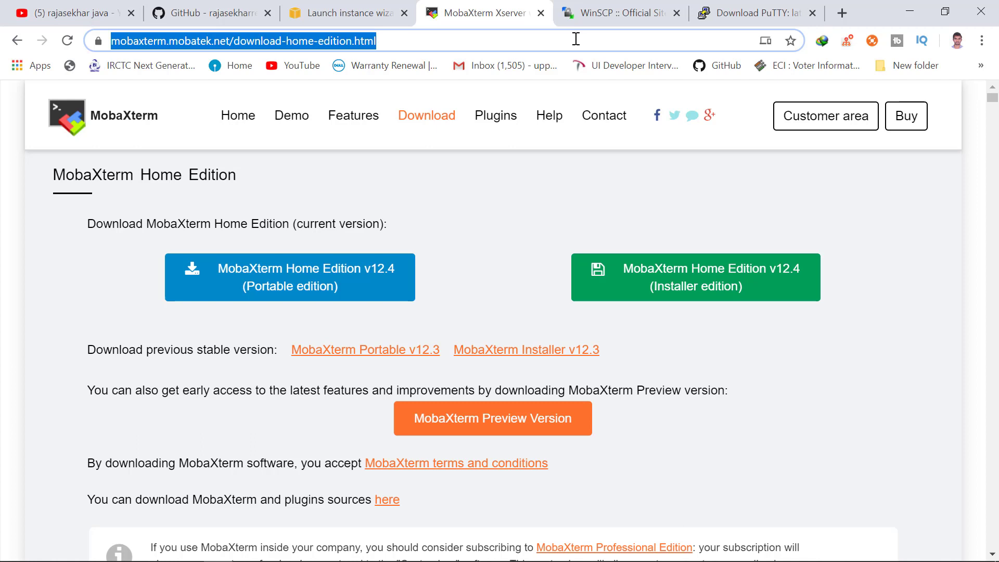
{"action": "left_click", "coordinate": [431, 42]}
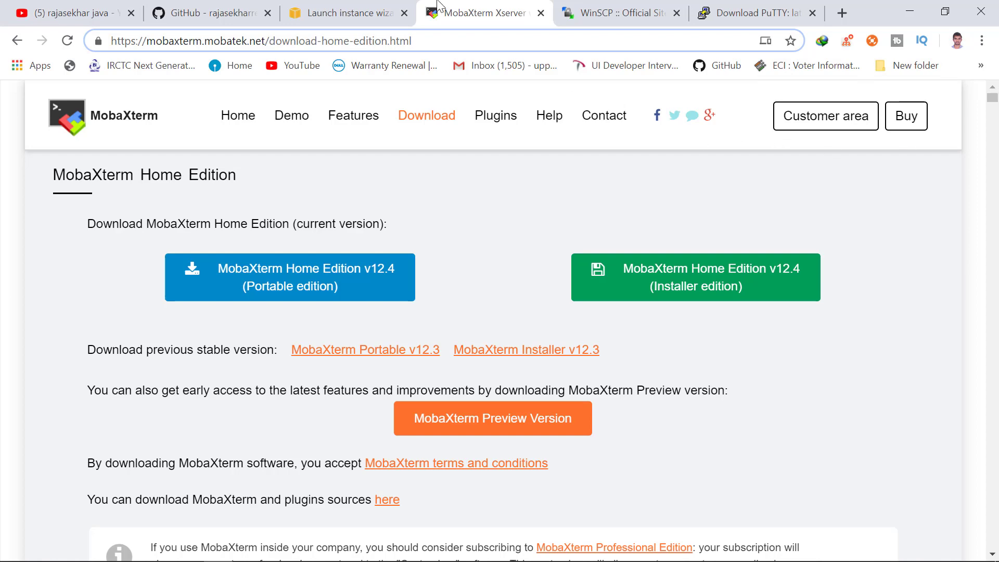
{"action": "left_click", "coordinate": [338, 6]}
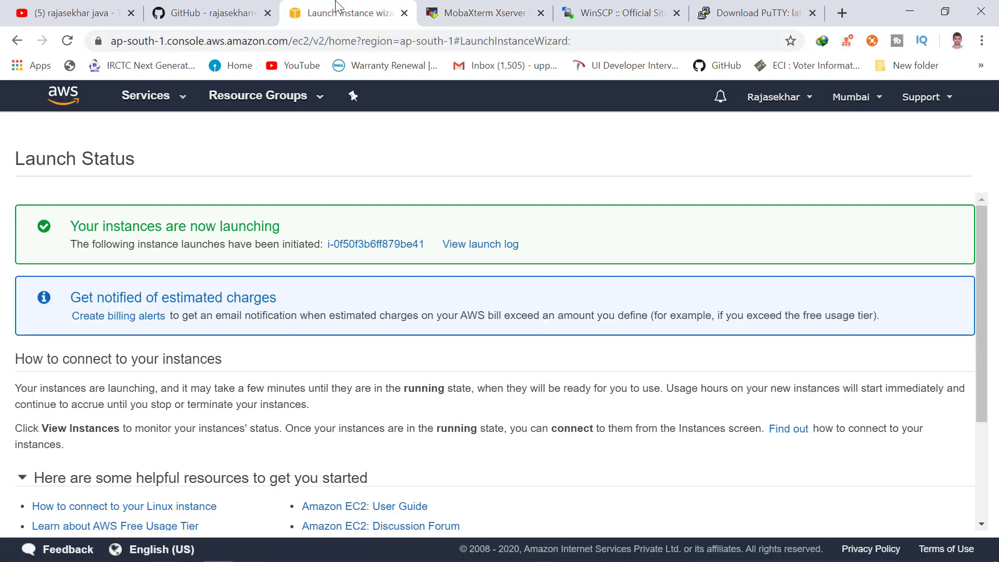
{"action": "left_click", "coordinate": [60, 96]}
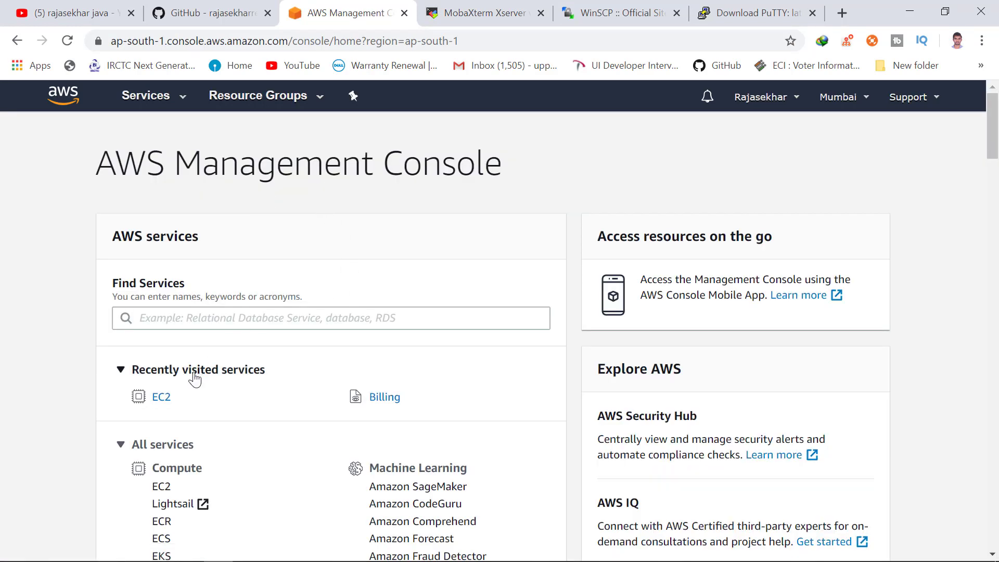
Open EC2 from Recently visited services and list the running t2.micro instance.
{"action": "left_click", "coordinate": [162, 398]}
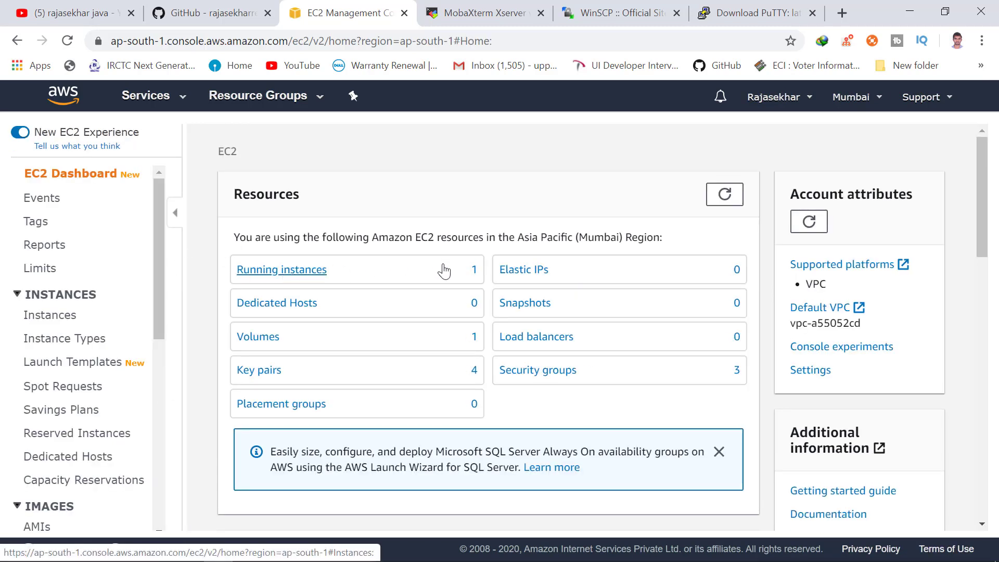
{"action": "left_click", "coordinate": [309, 281]}
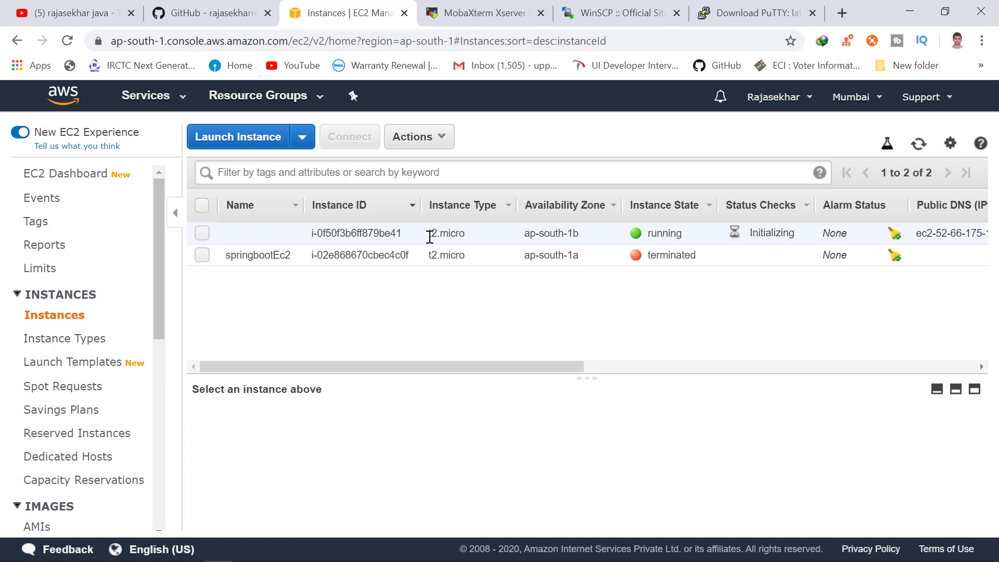
Name the new t2.micro instance FirstEC2 and reload the instances list.
{"action": "left_click", "coordinate": [289, 234]}
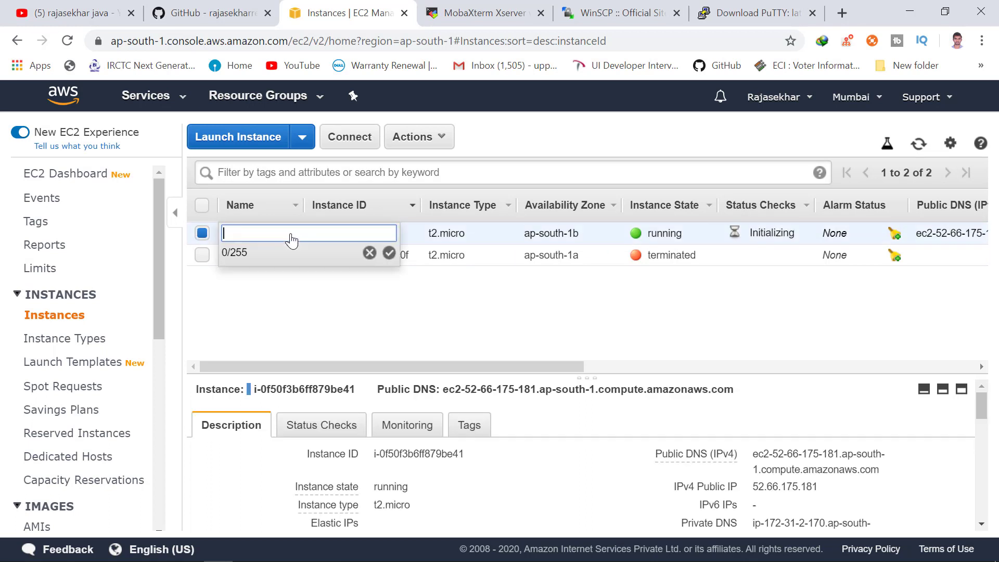
{"action": "type", "text": "Firstec2"}
{"action": "key", "text": "BackSpace"}
{"action": "key", "text": "BackSpace"}
{"action": "key", "text": "BackSpace"}
{"action": "type", "text": "EC2"}
{"action": "left_click", "coordinate": [386, 254]}
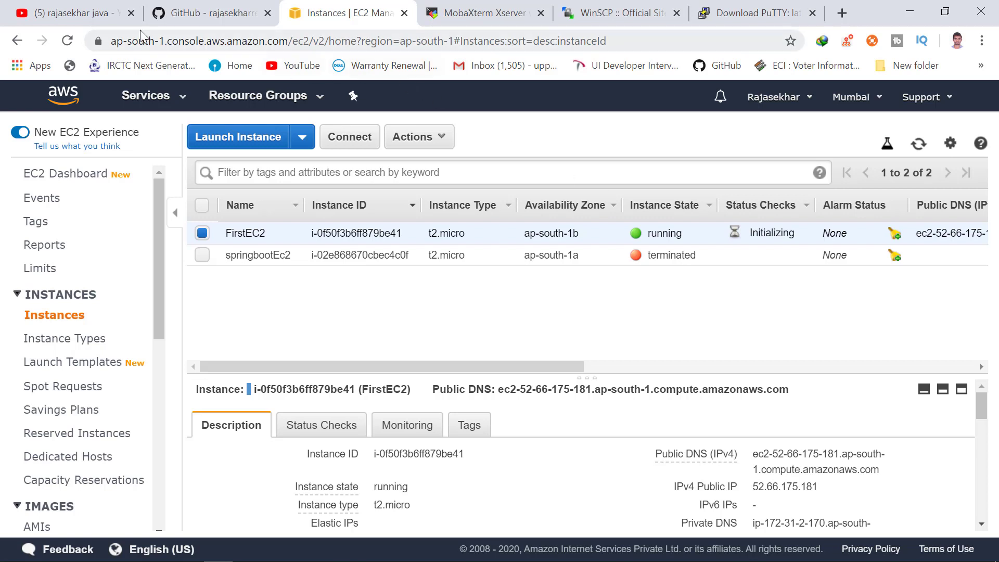
{"action": "left_click", "coordinate": [67, 41]}
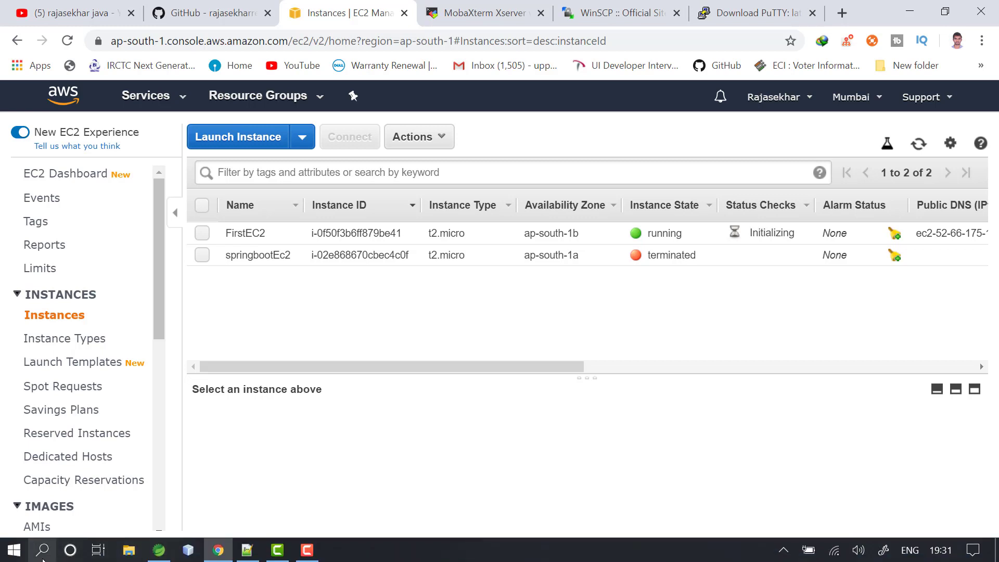
Launch PuTTYgen from Windows search by typing pu.
{"action": "left_click", "coordinate": [42, 550]}
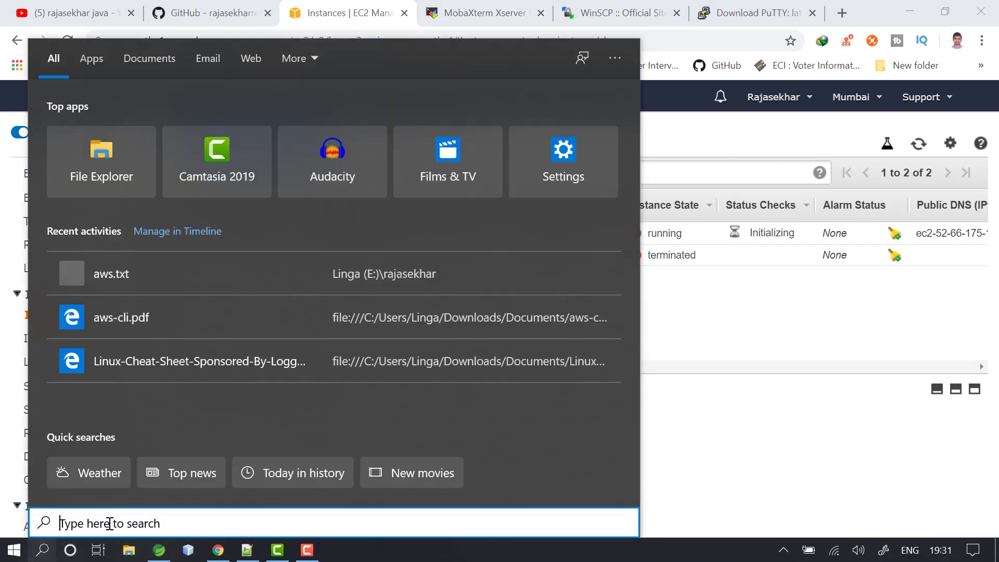
{"action": "type", "text": "pu"}
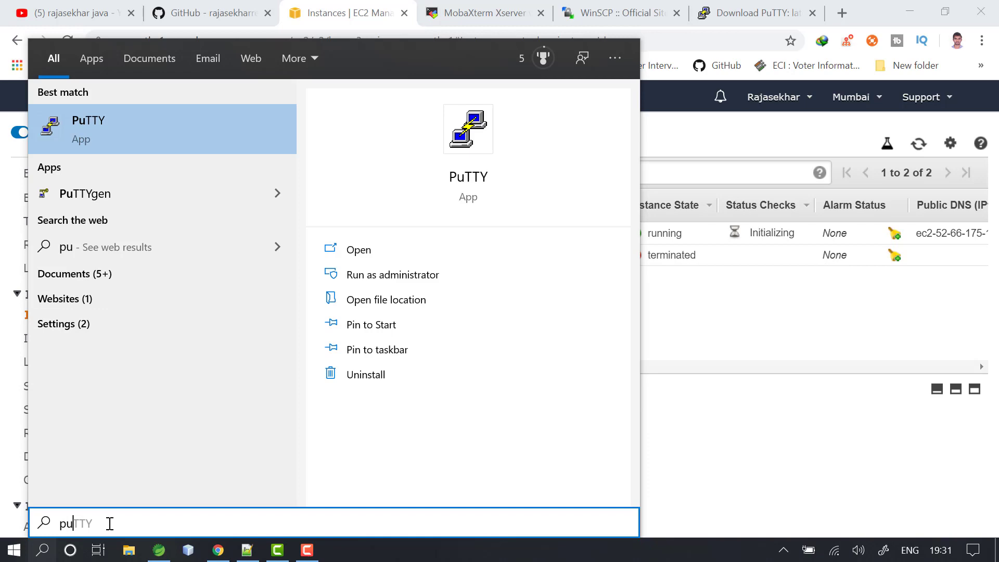
{"action": "key", "text": "Down"}
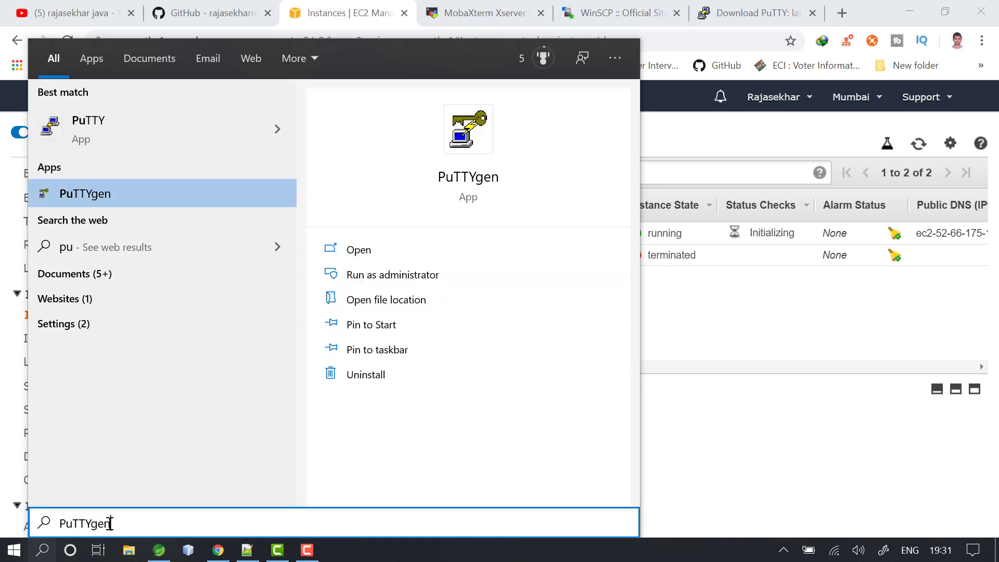
{"action": "key", "text": "Return"}
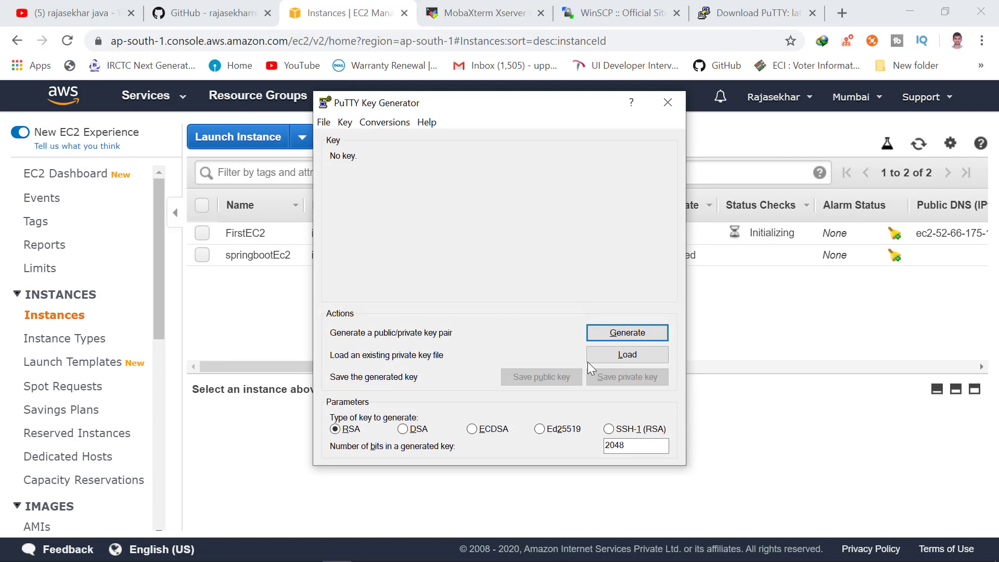
Load firstEC2.pem into PuTTYgen using the All Files filter and acknowledge the import notice.
{"action": "left_click", "coordinate": [626, 354]}
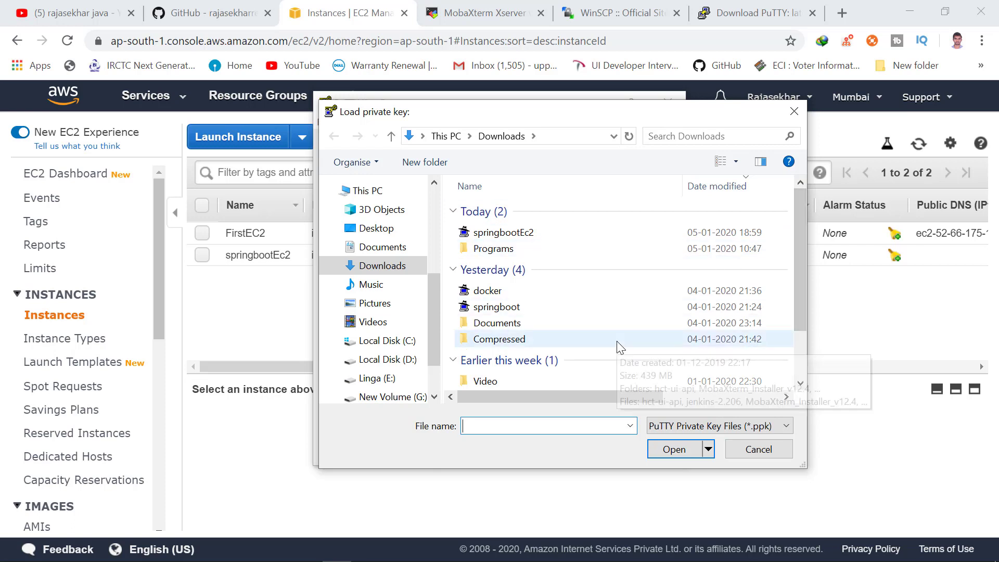
{"action": "left_click", "coordinate": [690, 430]}
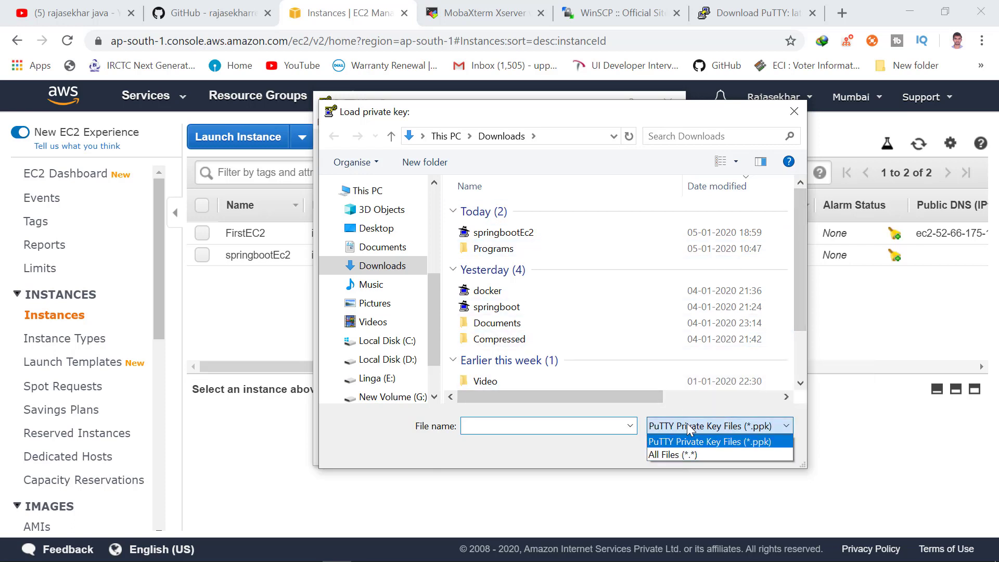
{"action": "left_click", "coordinate": [681, 455]}
{"action": "left_click", "coordinate": [647, 229]}
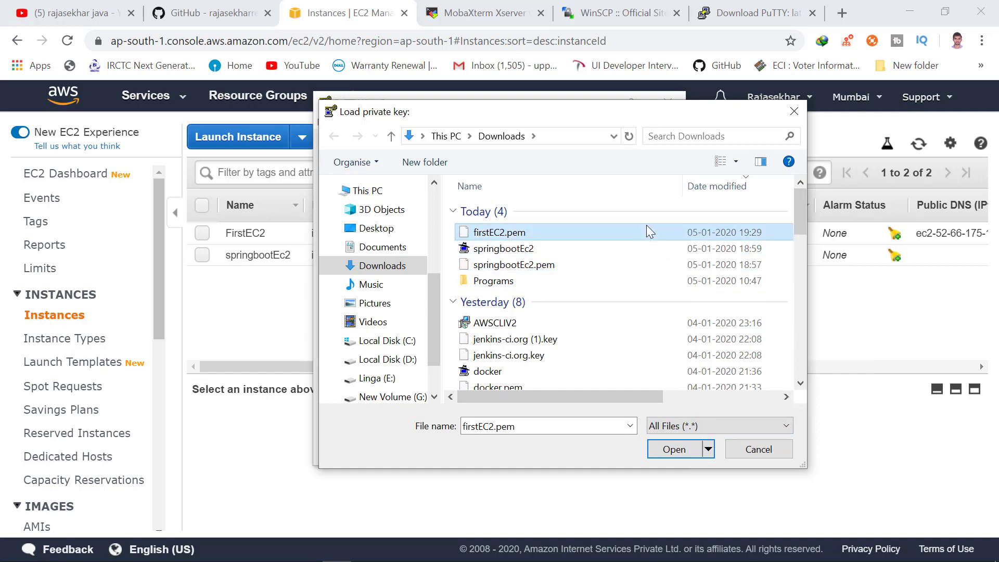
{"action": "left_click", "coordinate": [673, 451]}
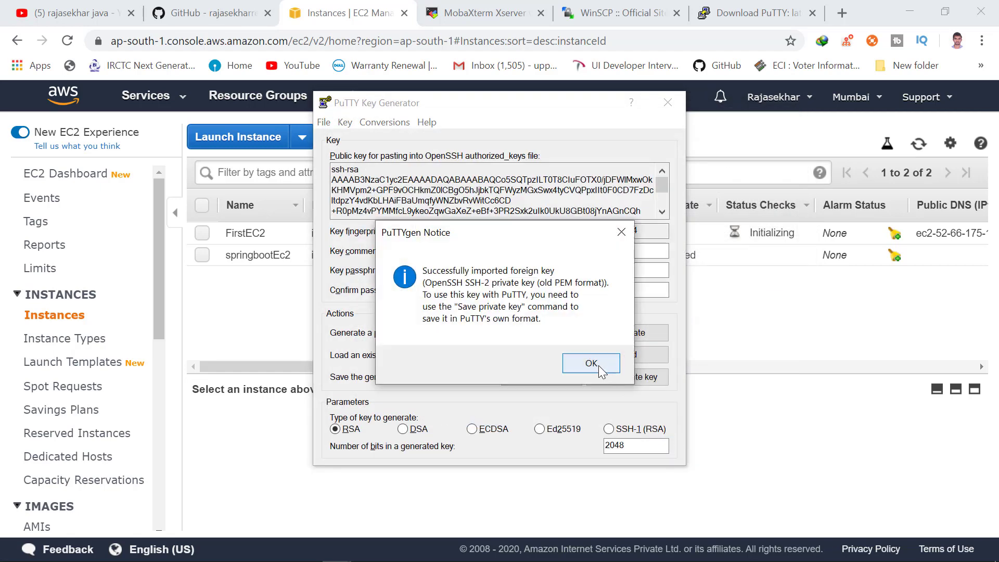
{"action": "left_click", "coordinate": [599, 366]}
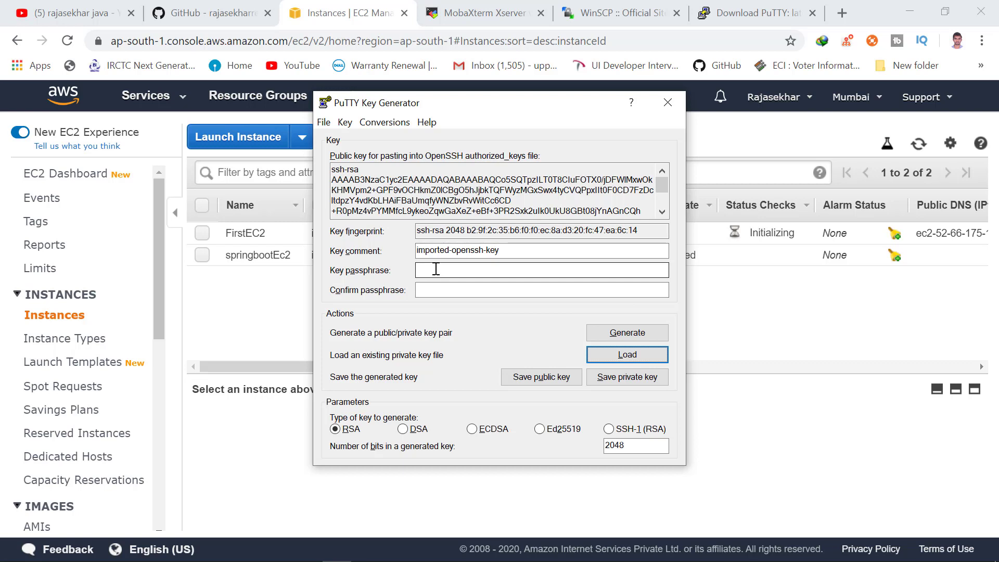
Enter a key passphrase for the imported key and repeat it in Confirm passphrase.
{"action": "left_click", "coordinate": [436, 269]}
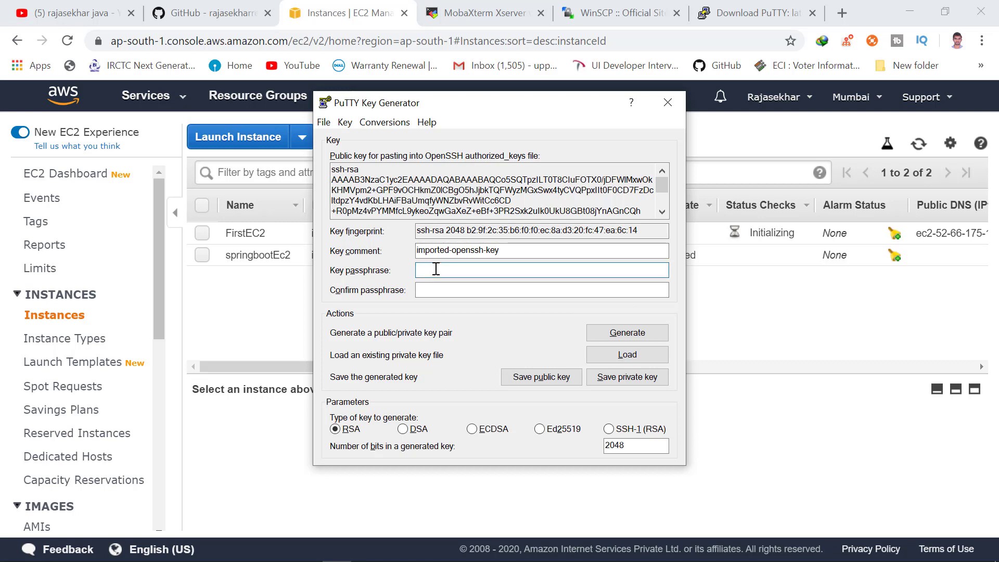
{"action": "left_click", "coordinate": [447, 288]}
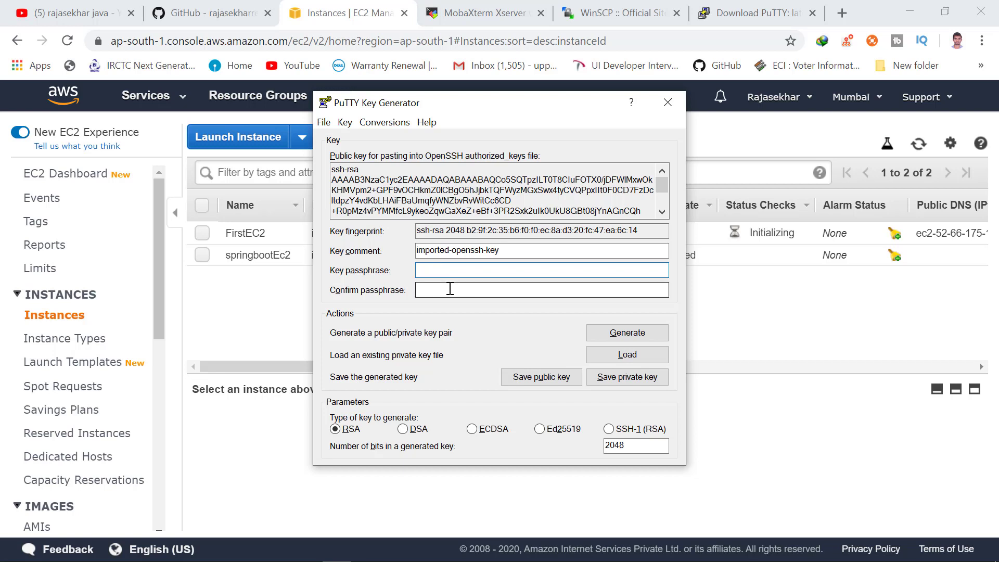
{"action": "left_click", "coordinate": [487, 272]}
{"action": "type", "text": "••••••"}
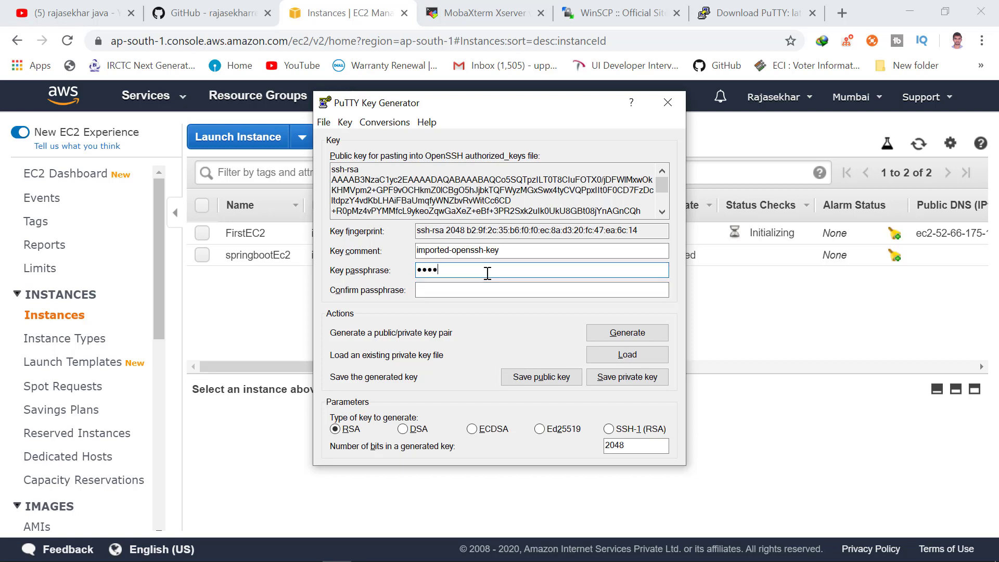
{"action": "left_click", "coordinate": [469, 289]}
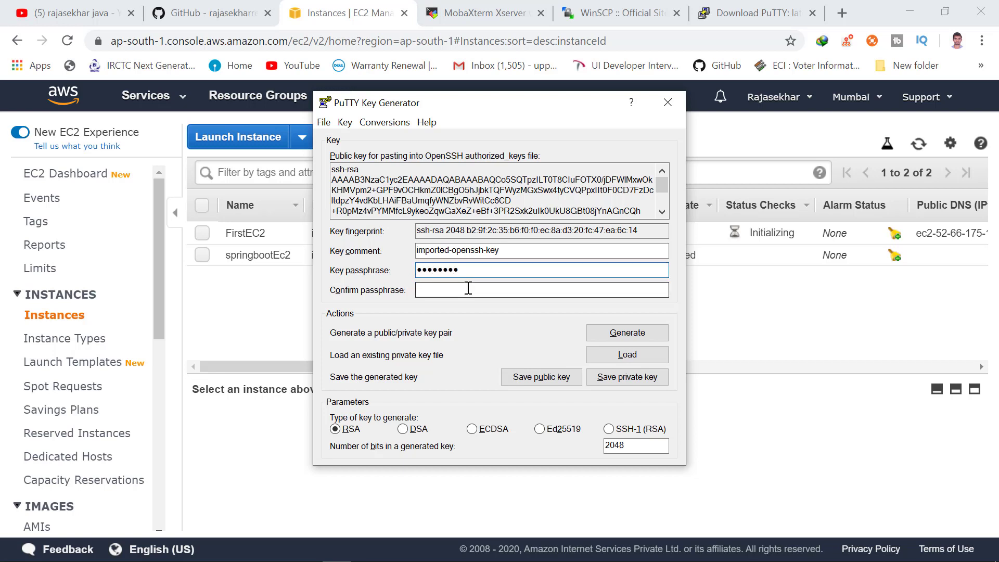
{"action": "type", "text": "••••••••"}
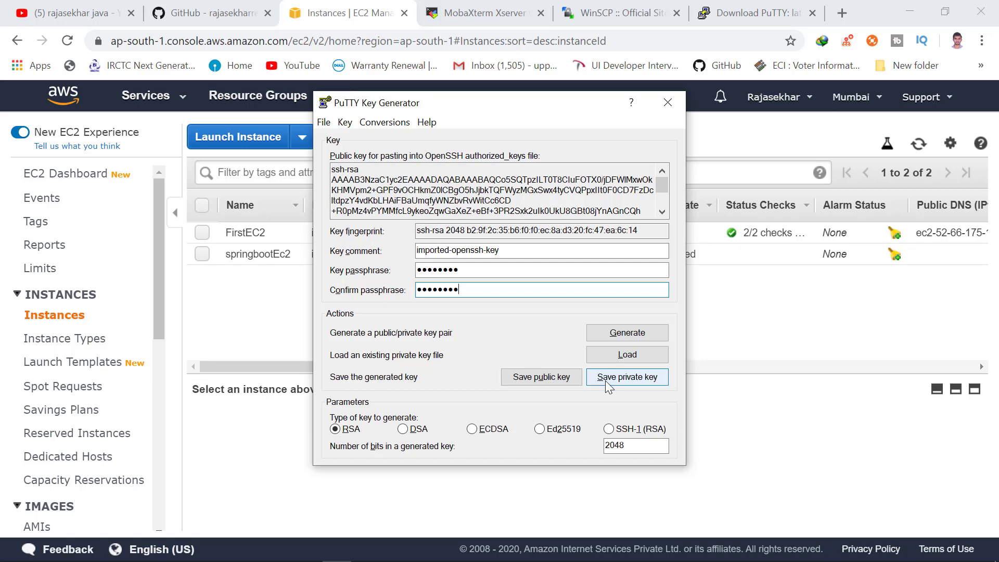
Save the private key as firstEC2 in .ppk format in Downloads, then close PuTTYgen.
{"action": "left_click", "coordinate": [606, 381]}
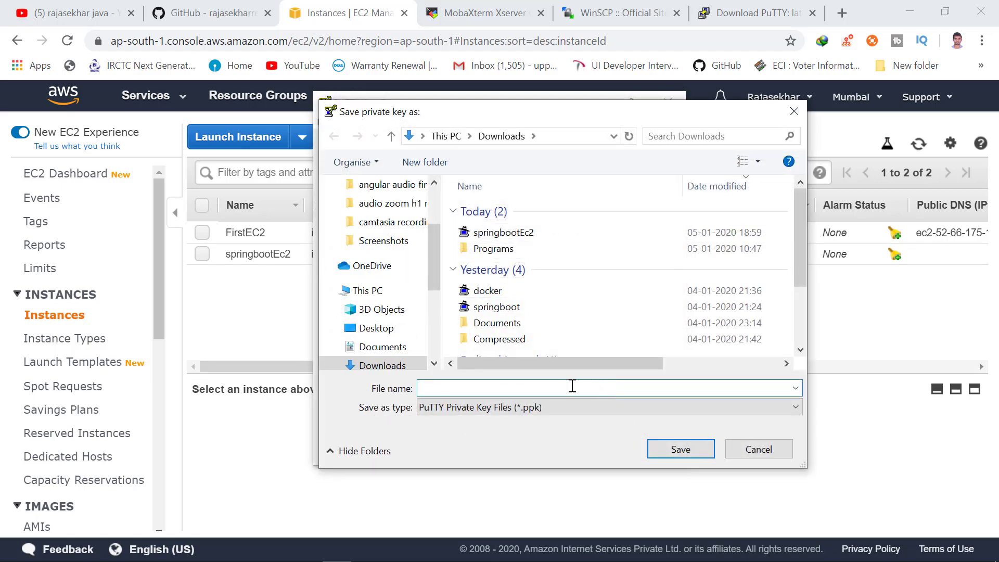
{"action": "type", "text": "f"}
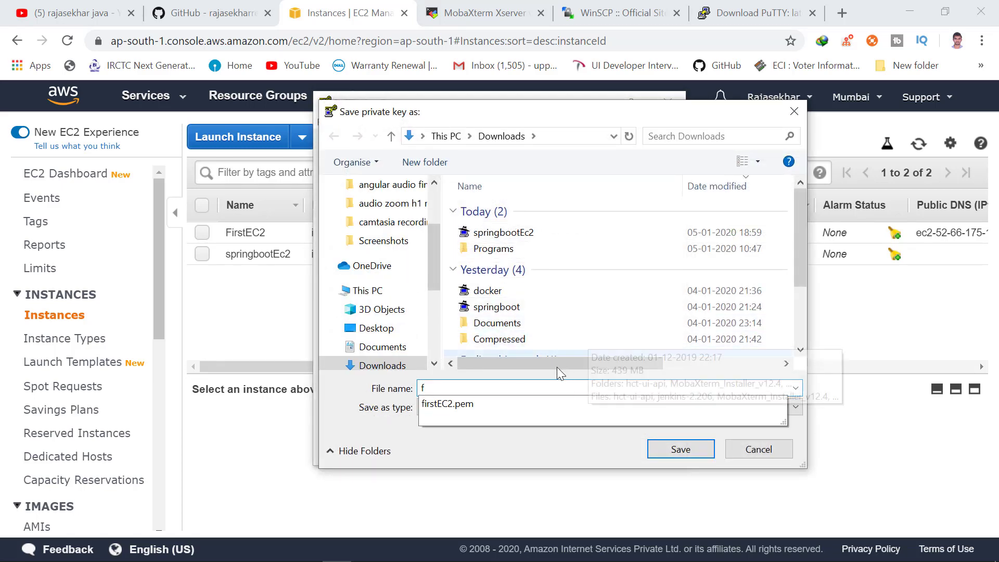
{"action": "left_click", "coordinate": [551, 403]}
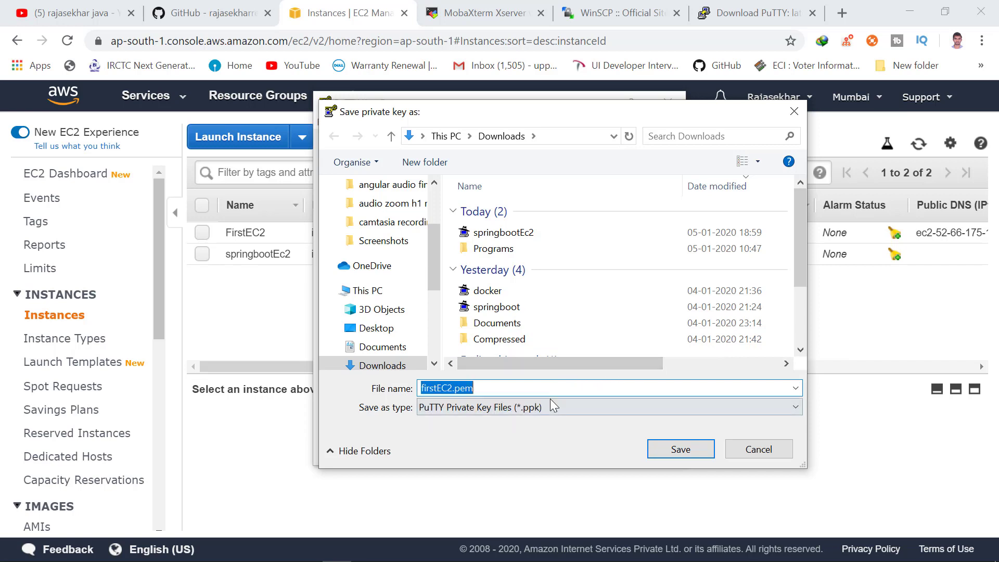
{"action": "left_click", "coordinate": [552, 405]}
{"action": "left_click", "coordinate": [550, 398]}
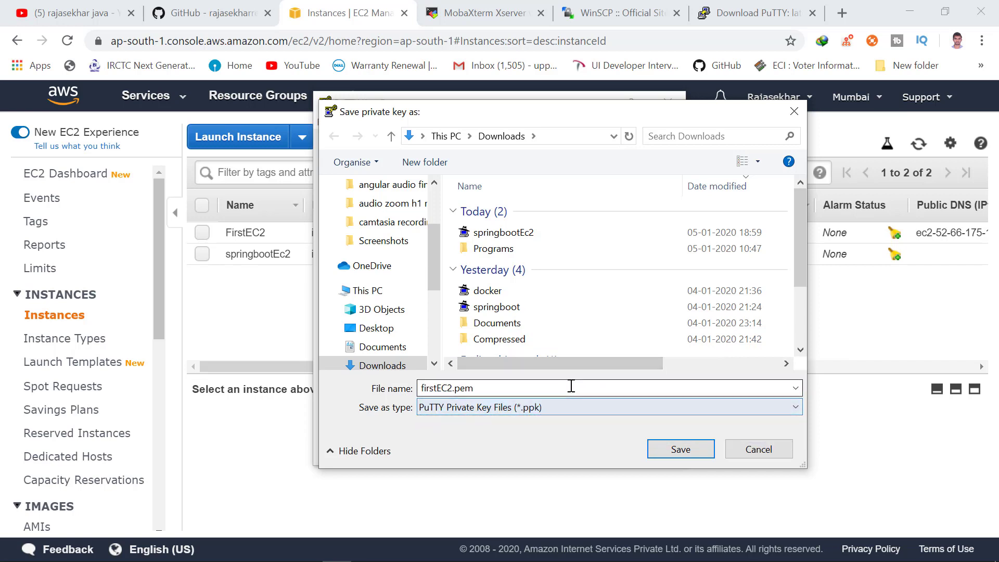
{"action": "left_click", "coordinate": [571, 385]}
{"action": "key", "text": "BackSpace"}
{"action": "key", "text": "BackSpace"}
{"action": "key", "text": "BackSpace"}
{"action": "key", "text": "BackSpace"}
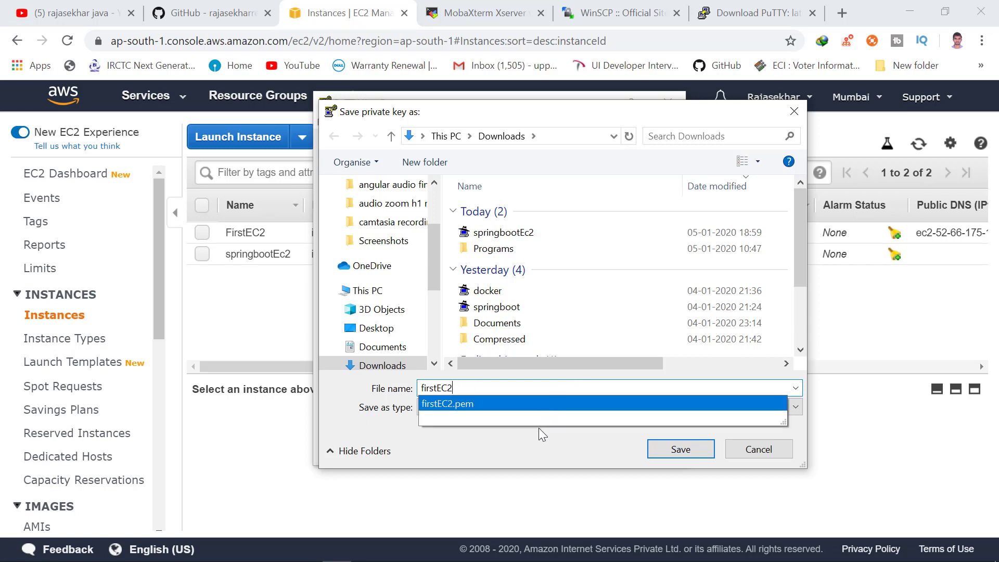
{"action": "left_click", "coordinate": [530, 440]}
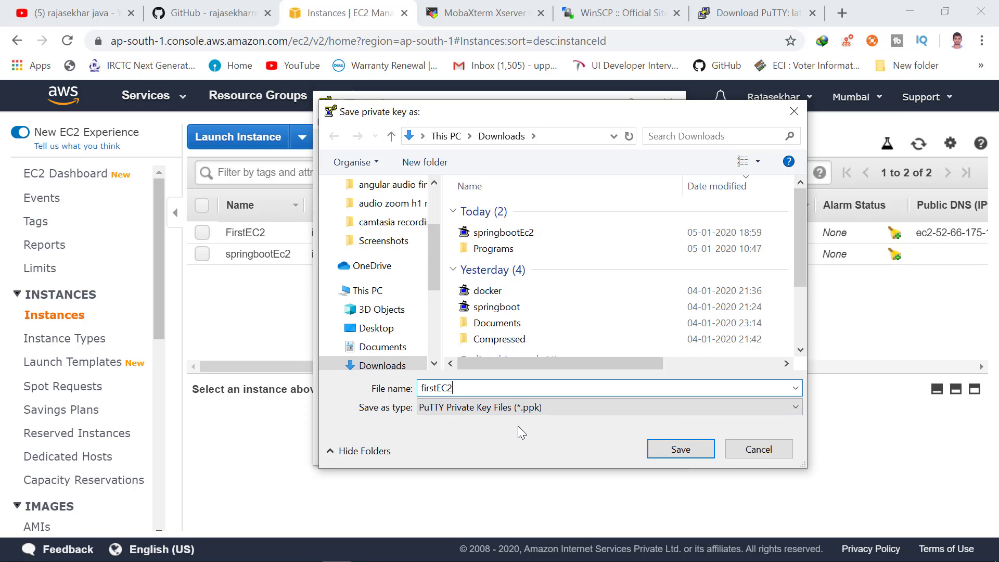
{"action": "left_click", "coordinate": [664, 445]}
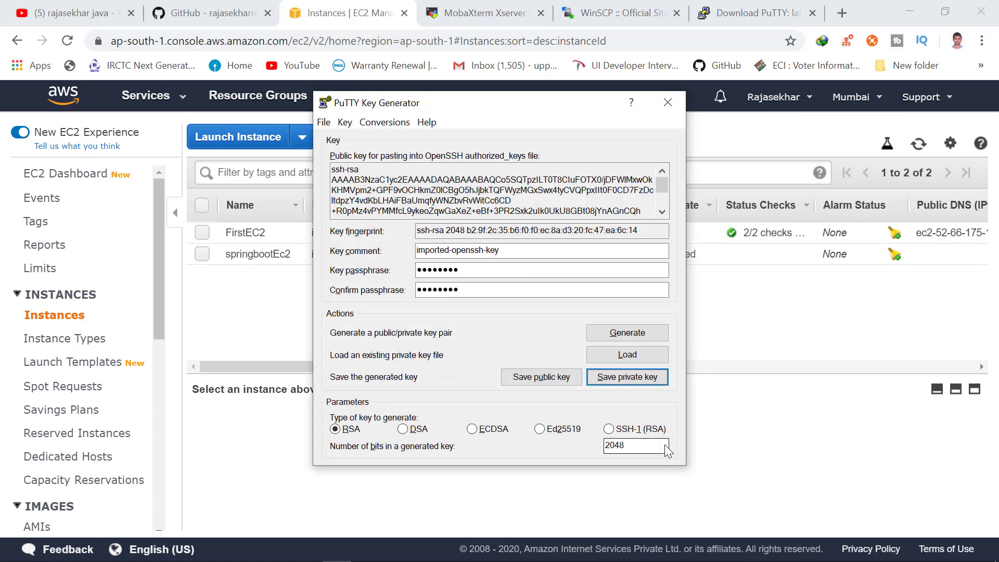
{"action": "left_click", "coordinate": [666, 104]}
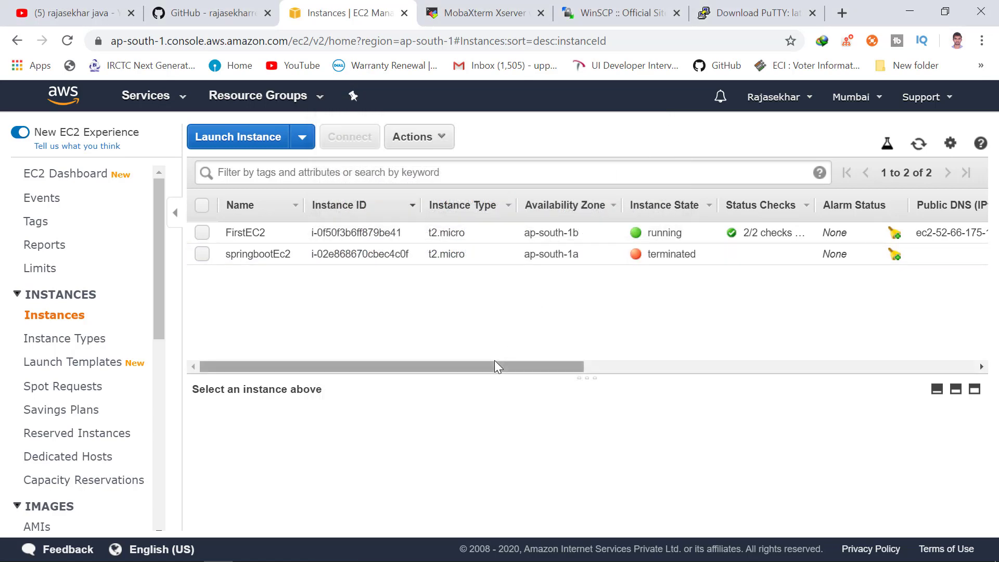
Select FirstEC2, read its SSH client connection instructions, and close the Connect dialog.
{"action": "left_click", "coordinate": [202, 235]}
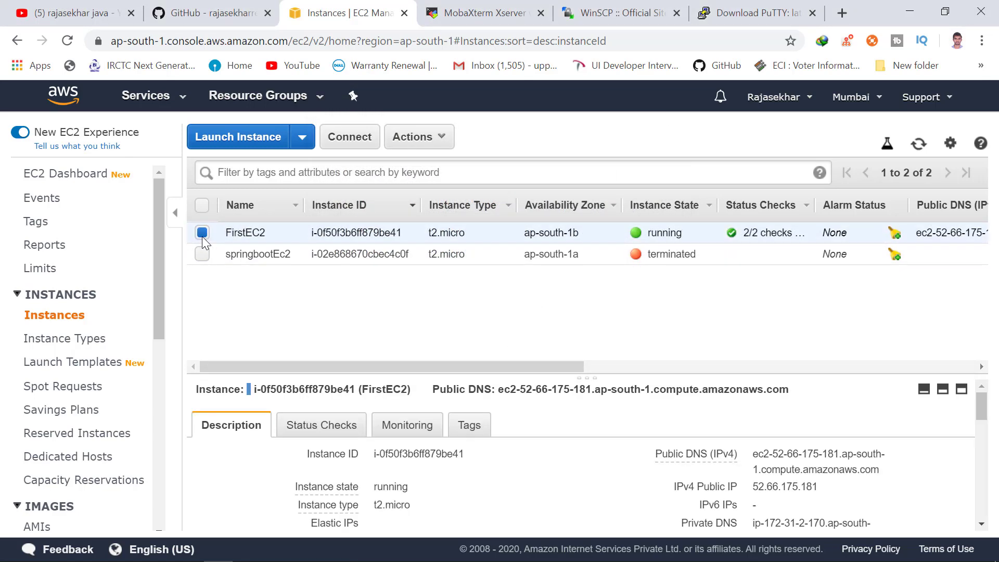
{"action": "left_click", "coordinate": [345, 146]}
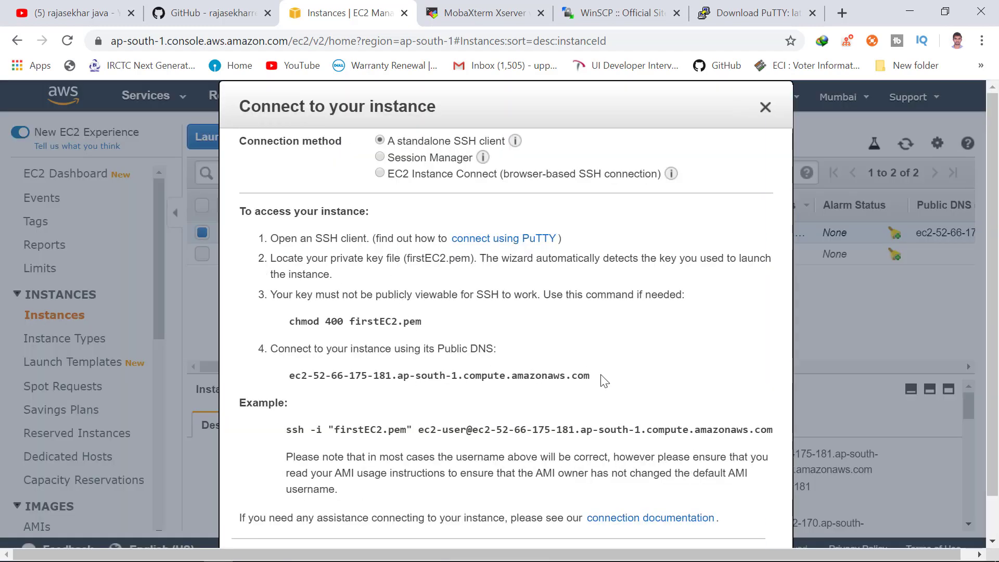
{"action": "left_click_drag", "start_coordinate": [604, 382], "coordinate": [344, 392]}
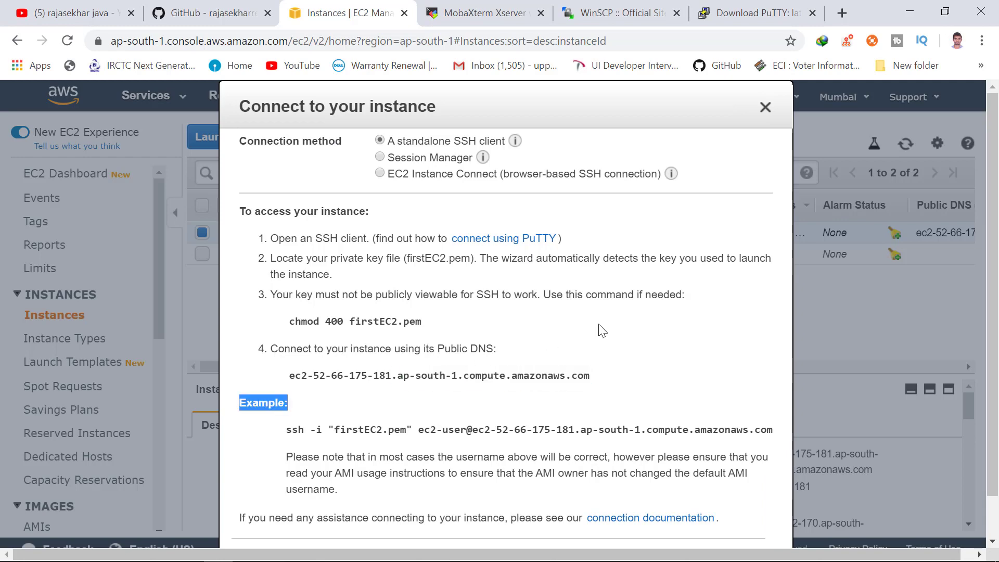
{"action": "left_click", "coordinate": [546, 348]}
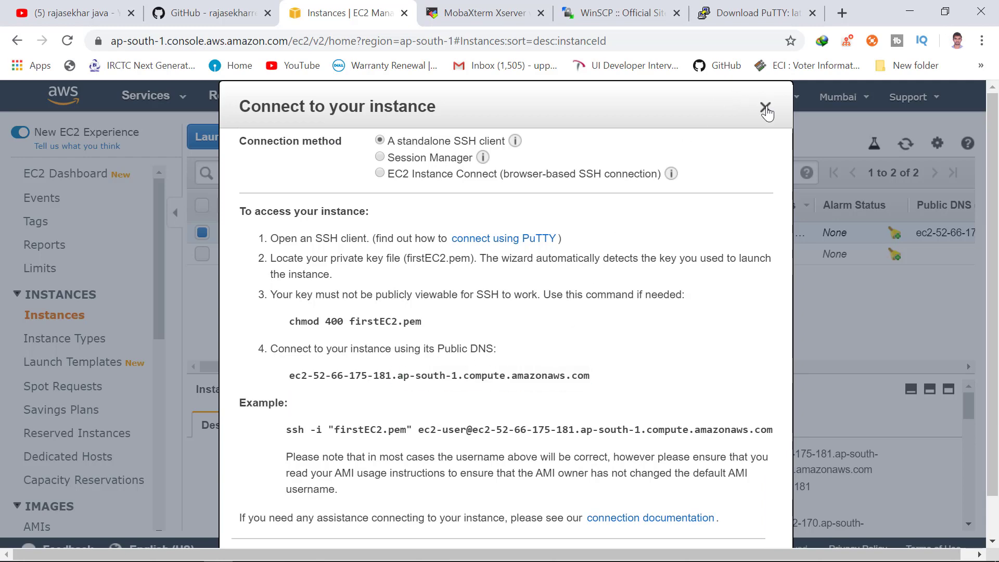
{"action": "left_click", "coordinate": [765, 108]}
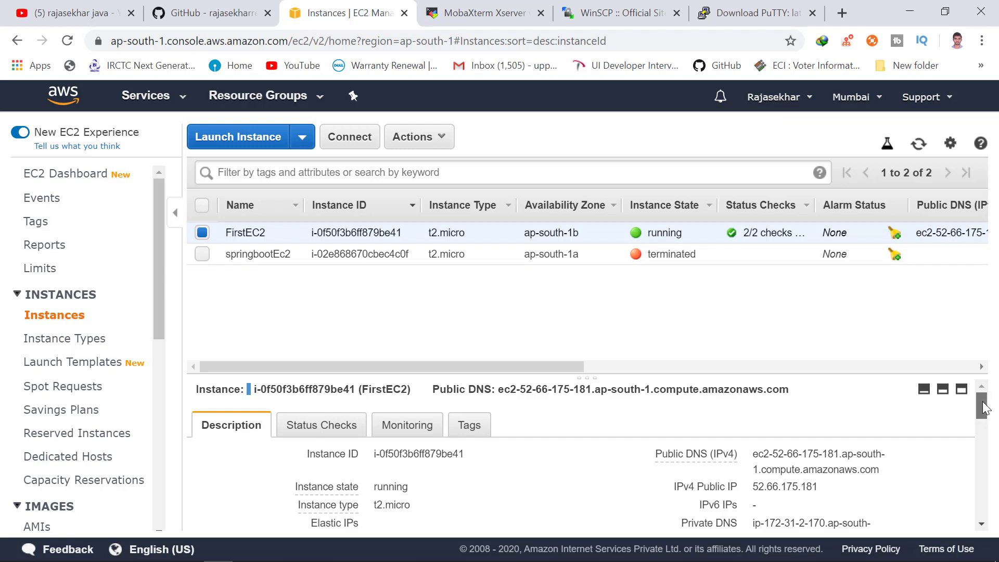
Copy FirstEC2's Public DNS (IPv4) from the Description tab, then bring up Windows search.
{"action": "double_click", "coordinate": [797, 489]}
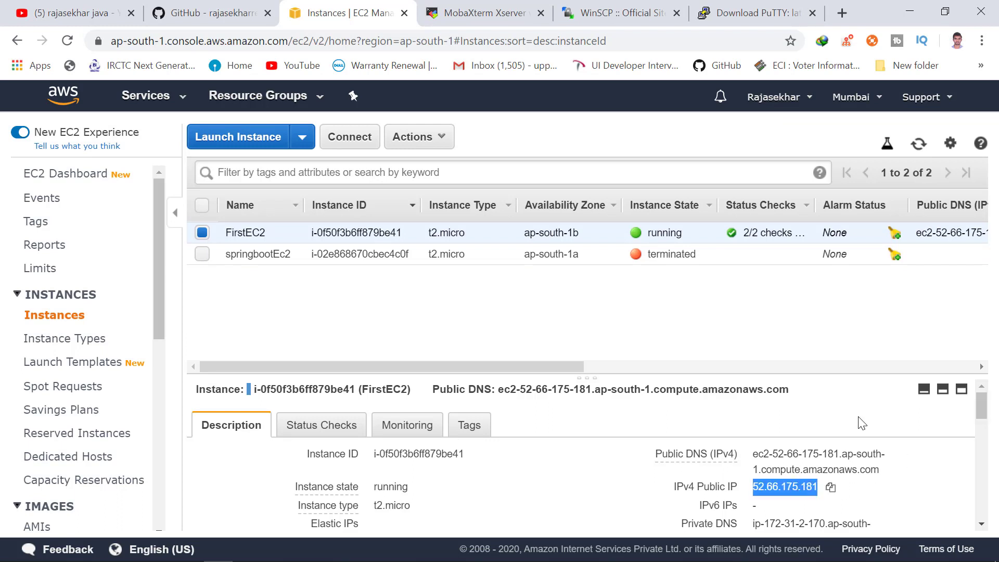
{"action": "left_click", "coordinate": [796, 458]}
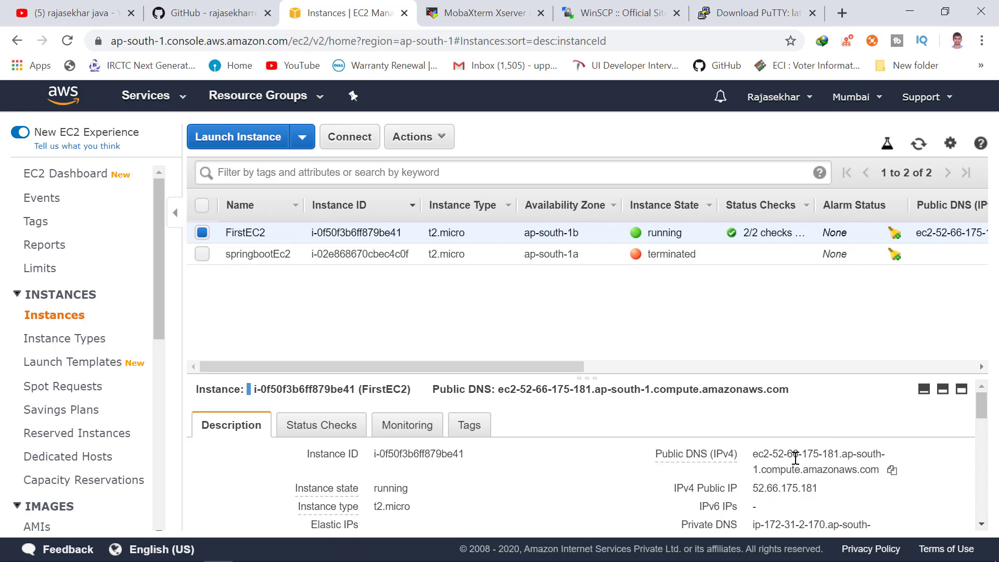
{"action": "left_click", "coordinate": [892, 471]}
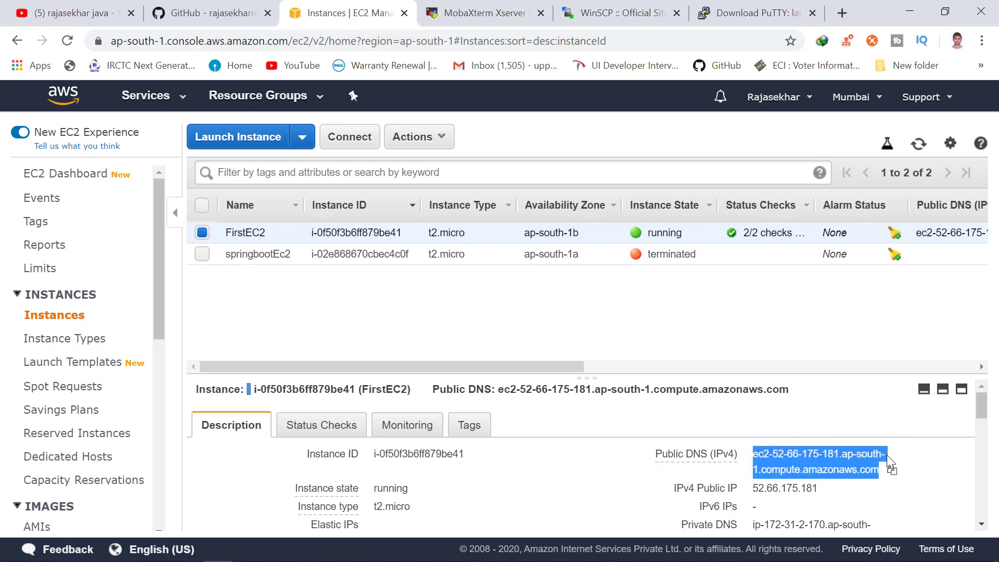
{"action": "left_click", "coordinate": [893, 470]}
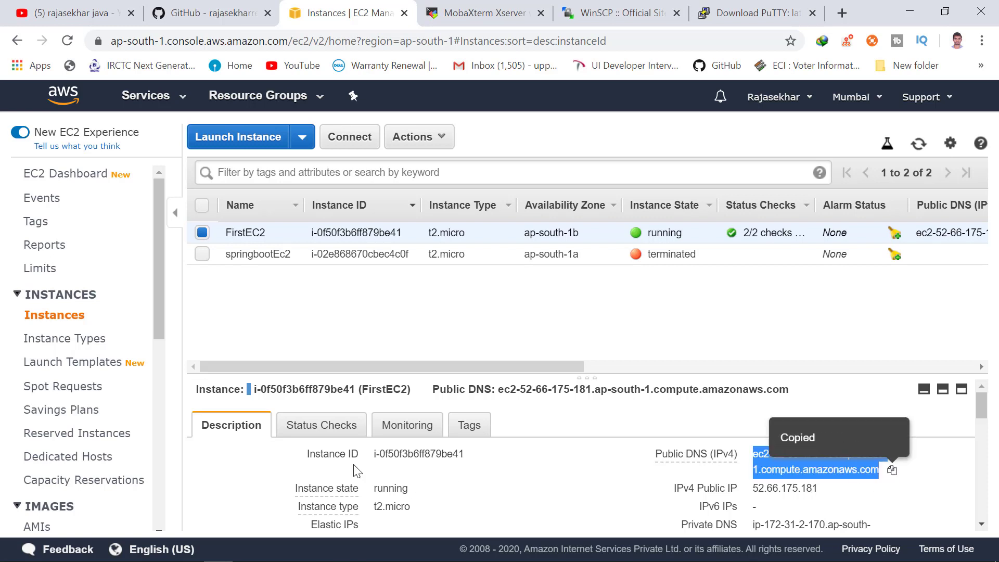
{"action": "left_click", "coordinate": [42, 550]}
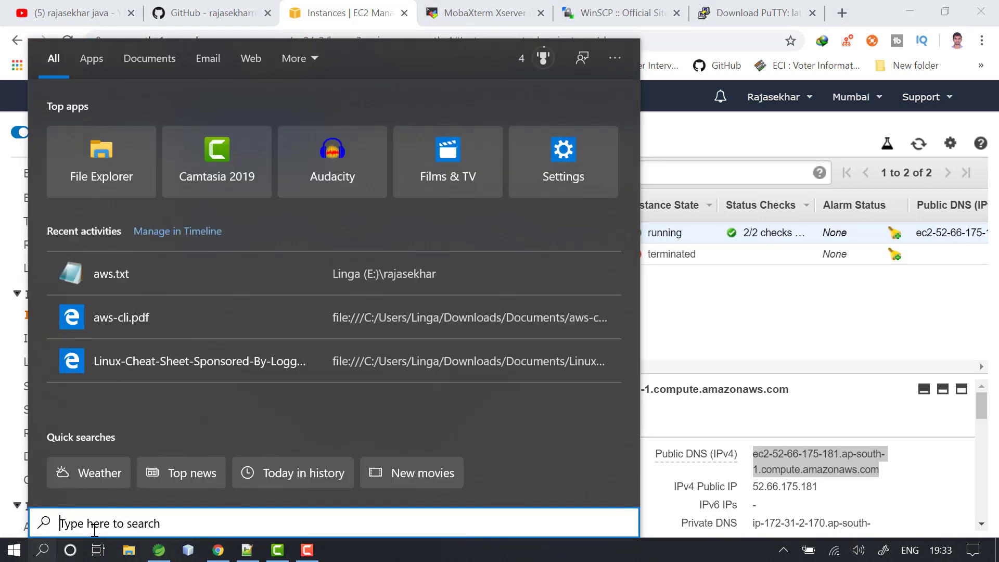
Launch PuTTY and paste FirstEC2's public DNS as the host name.
{"action": "type", "text": "pu"}
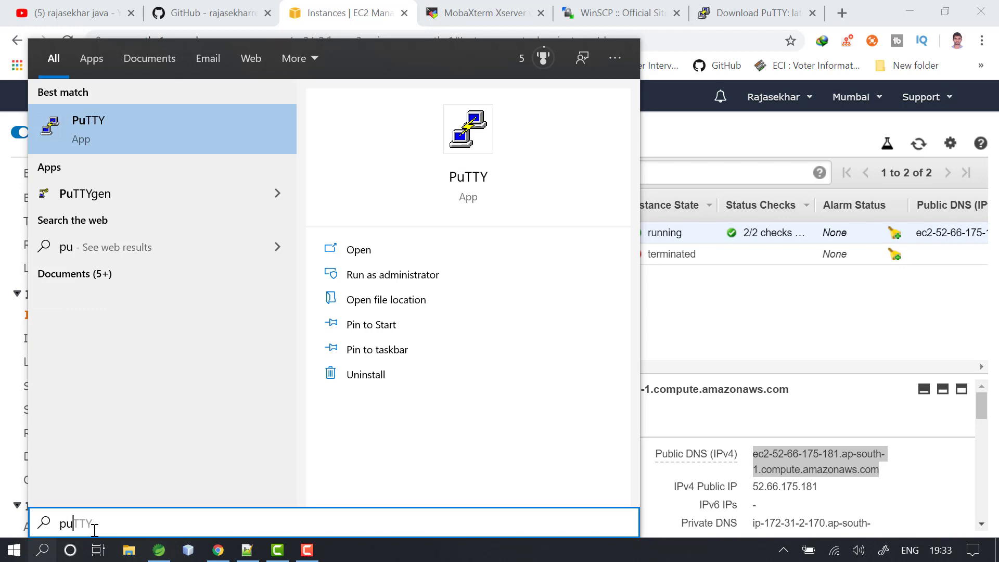
{"action": "key", "text": "Return"}
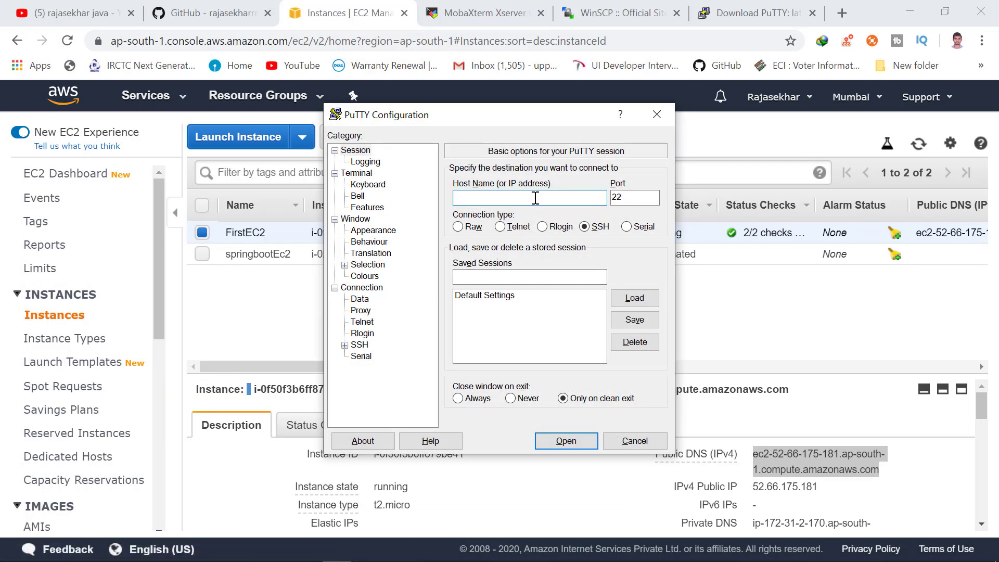
{"action": "key", "text": "ctrl+v"}
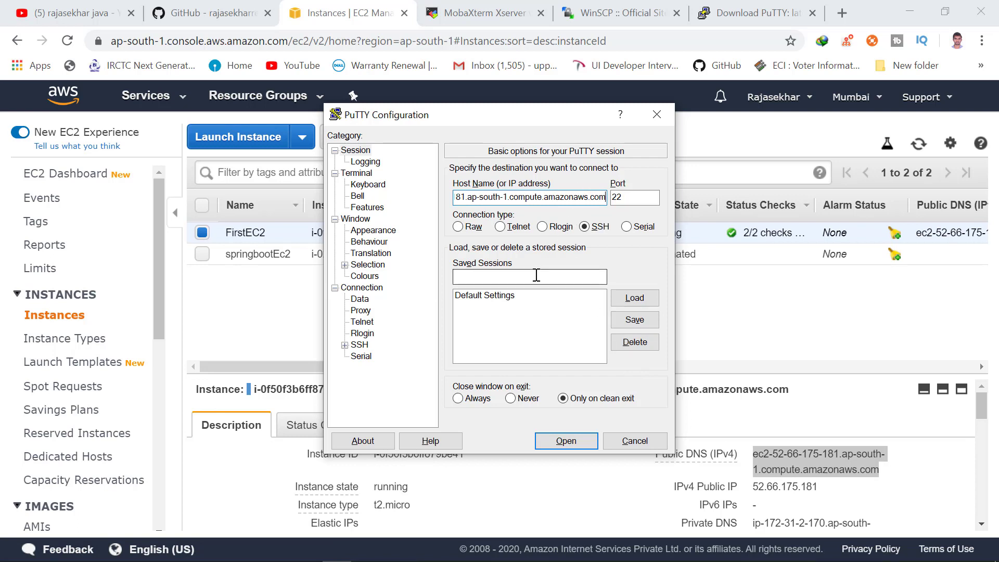
Set firstEC2.ppk as the SSH Auth private key and open the connection.
{"action": "left_click", "coordinate": [345, 345]}
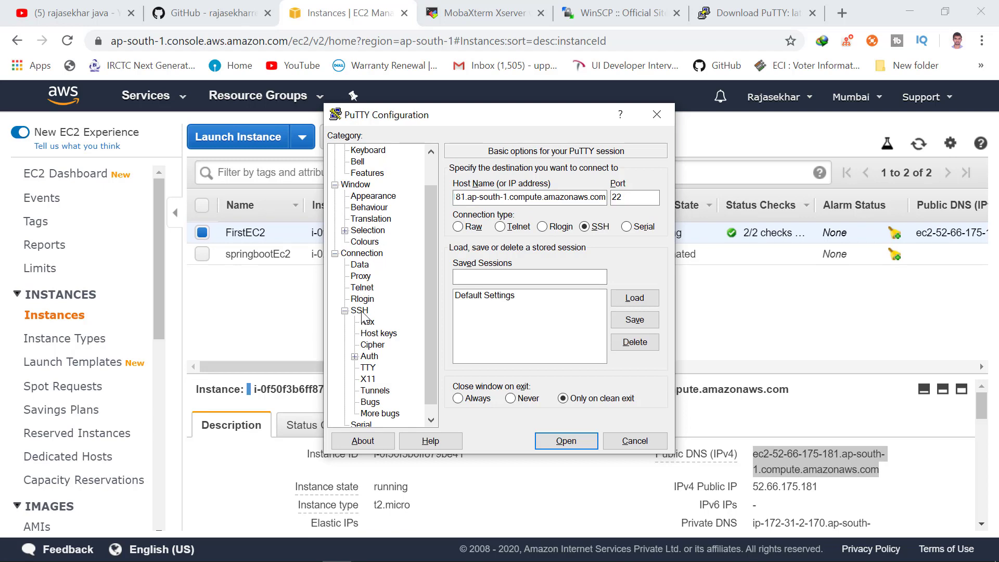
{"action": "left_click", "coordinate": [369, 357]}
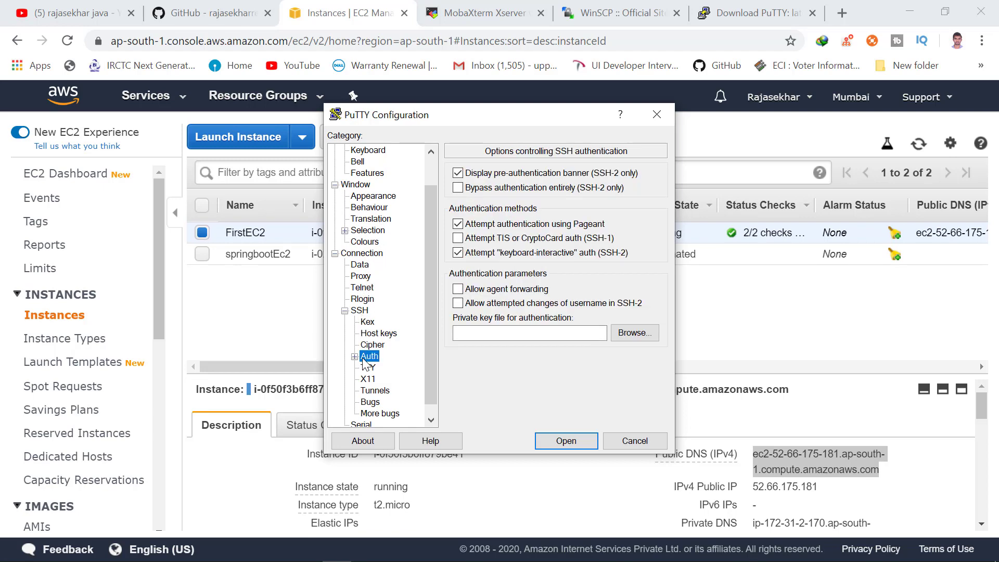
{"action": "left_click", "coordinate": [631, 333]}
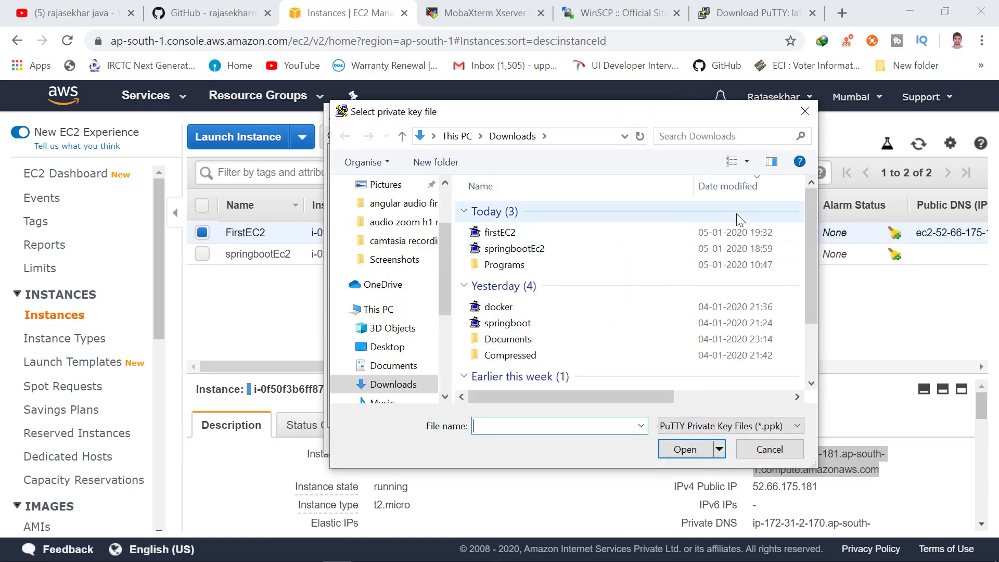
{"action": "left_click", "coordinate": [714, 232]}
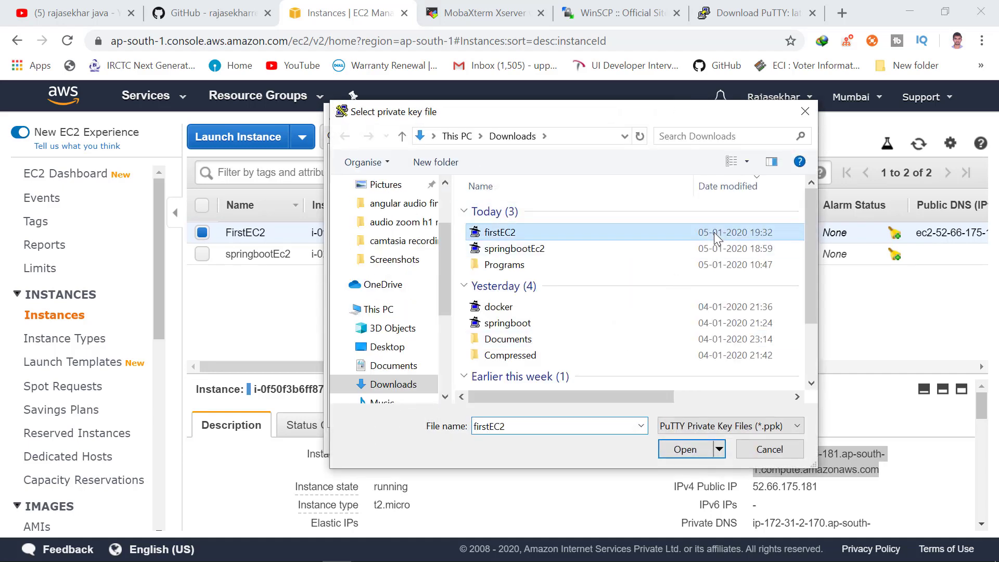
{"action": "left_click", "coordinate": [685, 449]}
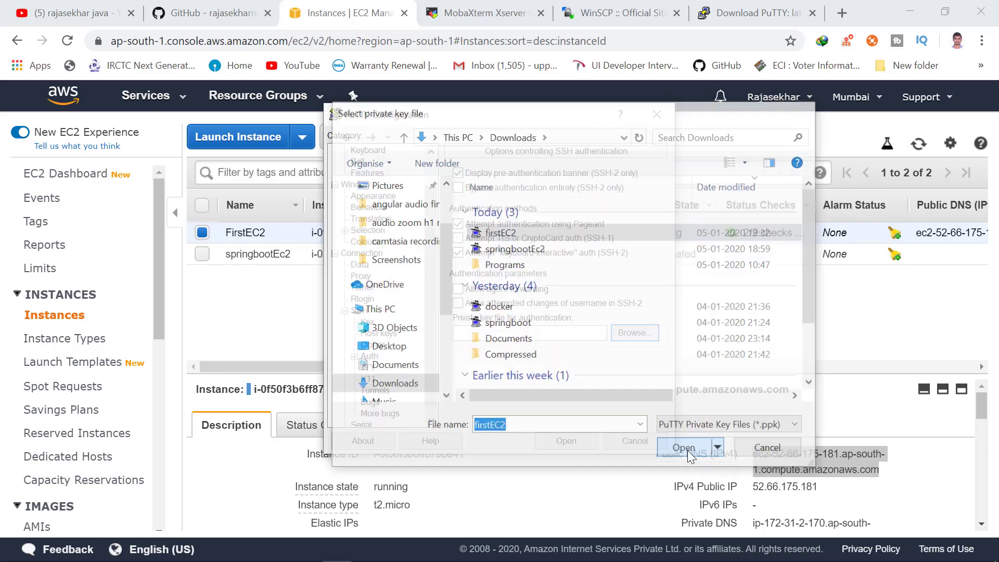
{"action": "left_click", "coordinate": [566, 441]}
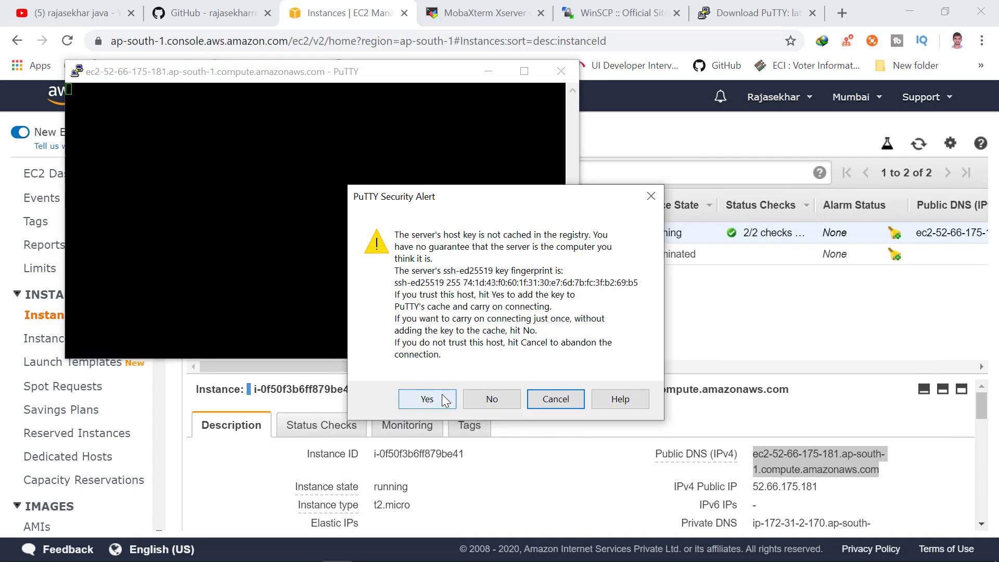
Accept the host key, maximize the terminal, and log in as ec2-user with the key passphrase.
{"action": "left_click", "coordinate": [442, 397]}
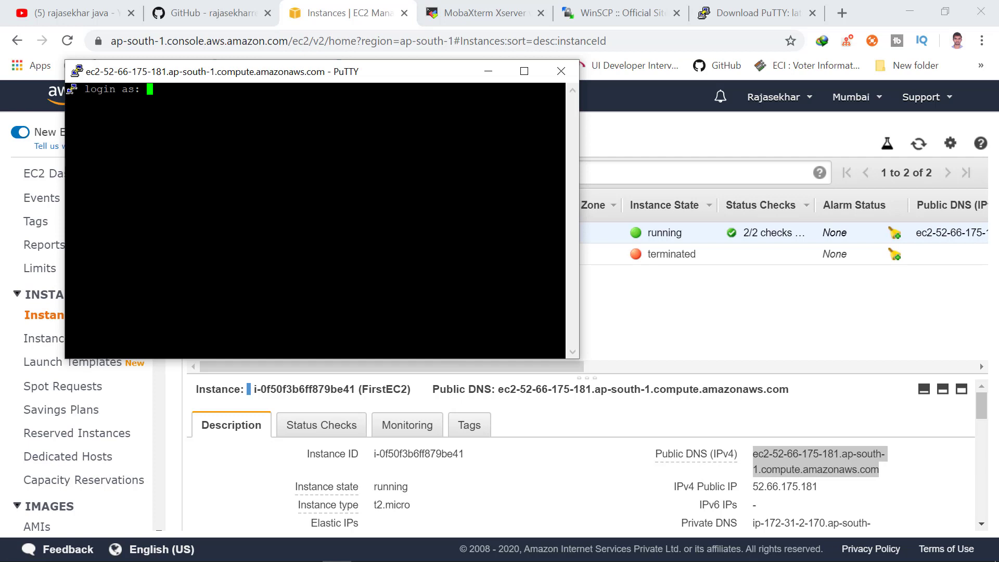
{"action": "left_click", "coordinate": [524, 70]}
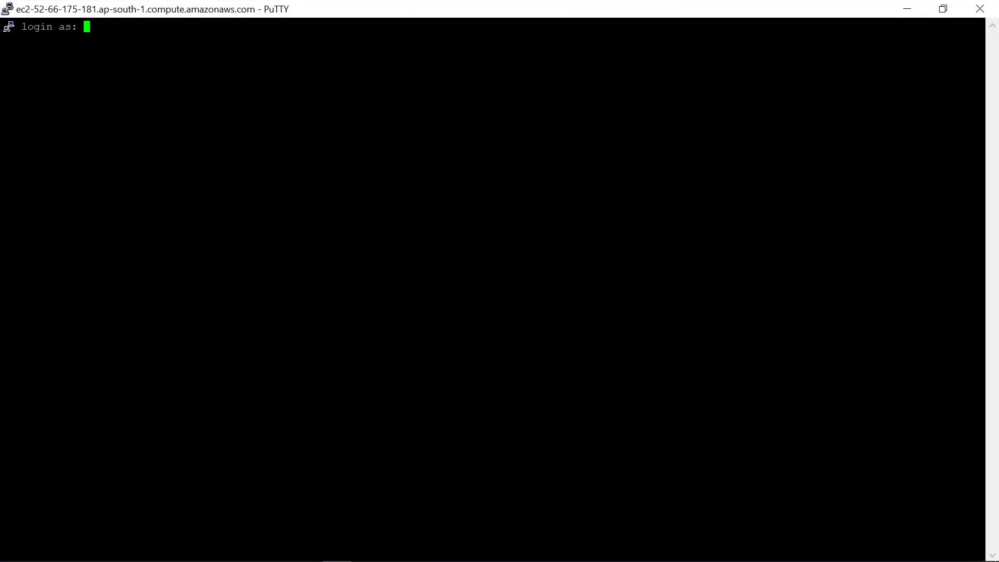
{"action": "type", "text": "ec2-user"}
{"action": "key", "text": "Return"}
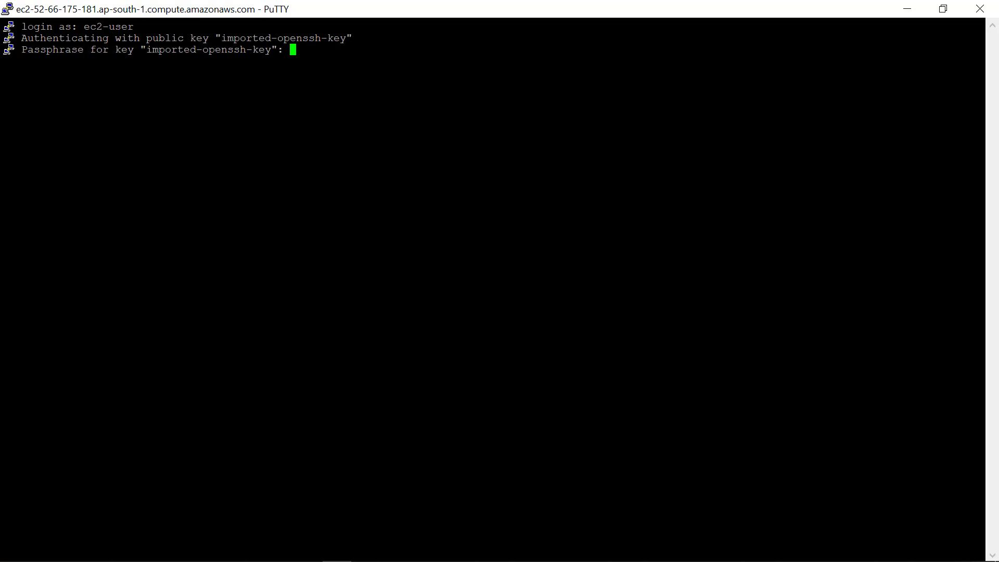
{"action": "key", "text": "Return"}
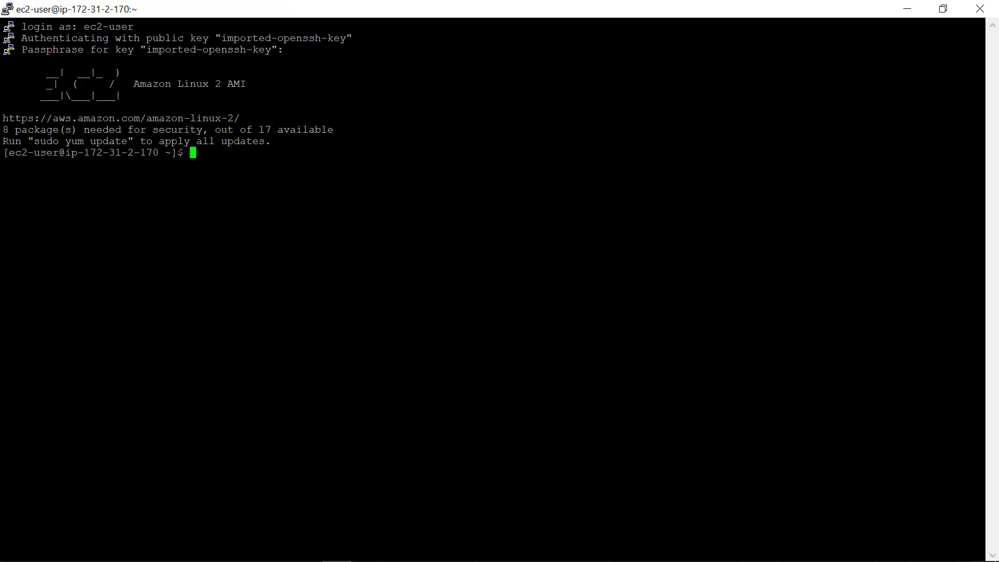
Run ls, whoami and pwd to confirm ec2-user in /home/ec2-user, then minimize PuTTY.
{"action": "type", "text": "ls"}
{"action": "key", "text": "Return"}
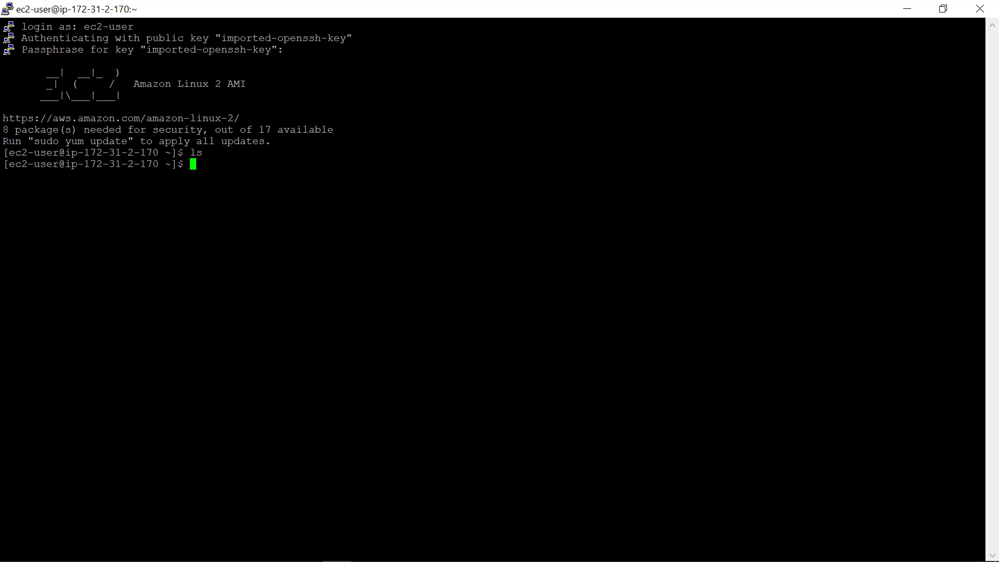
{"action": "type", "text": "whoami"}
{"action": "key", "text": "Return"}
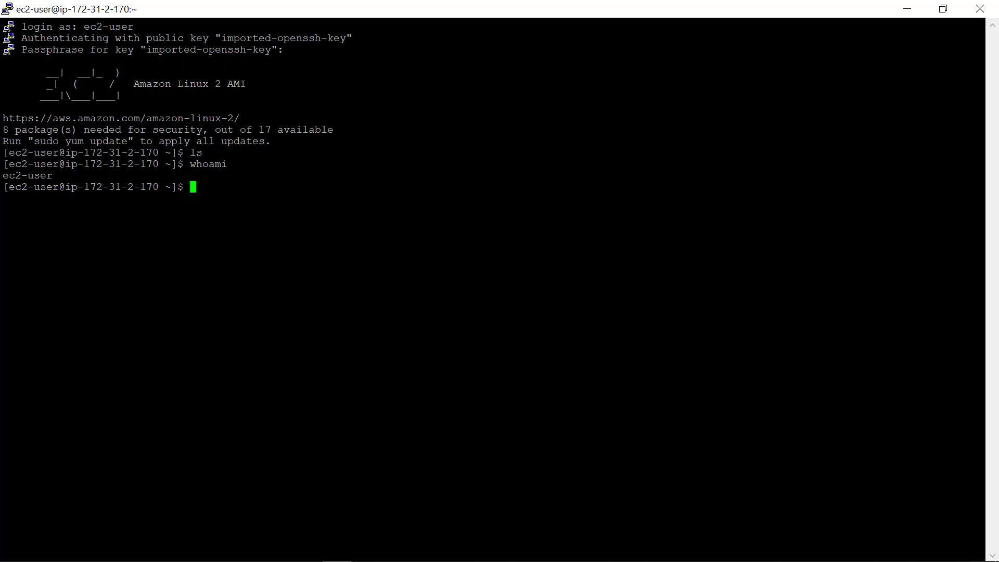
{"action": "type", "text": "pwd"}
{"action": "key", "text": "Return"}
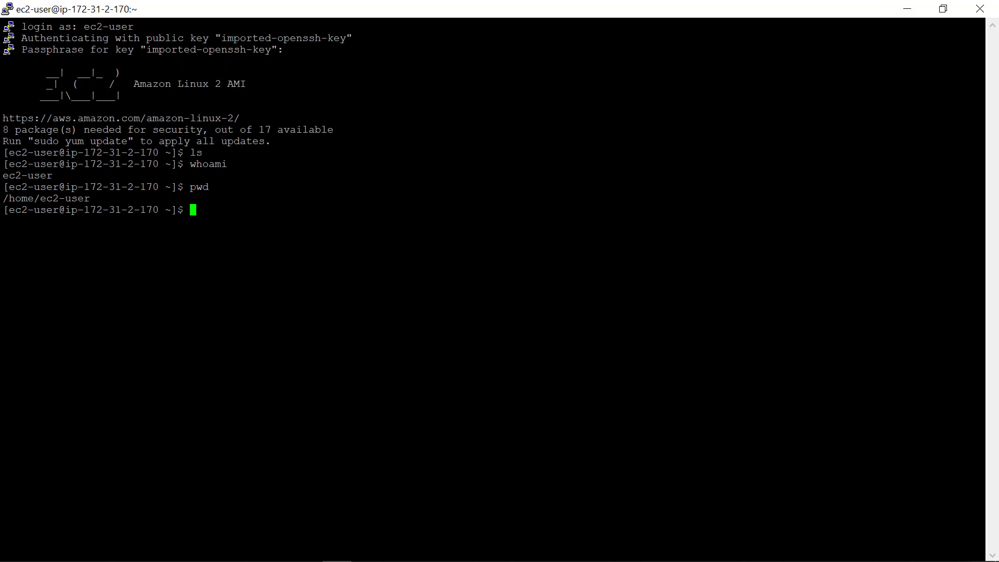
{"action": "left_click", "coordinate": [904, 12]}
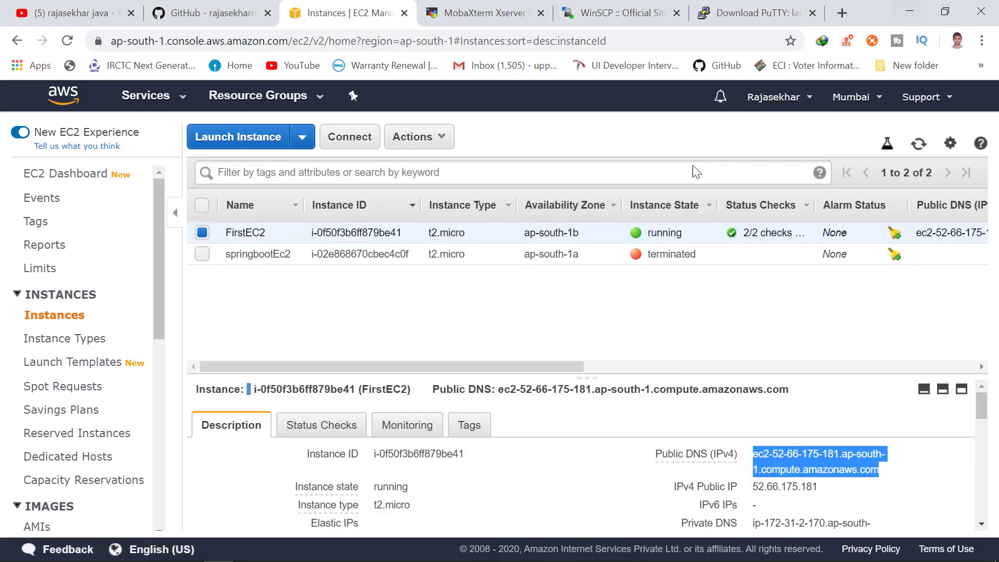
Launch WinSCP from Windows search and paste FirstEC2's public DNS as the host name.
{"action": "left_click", "coordinate": [627, 13]}
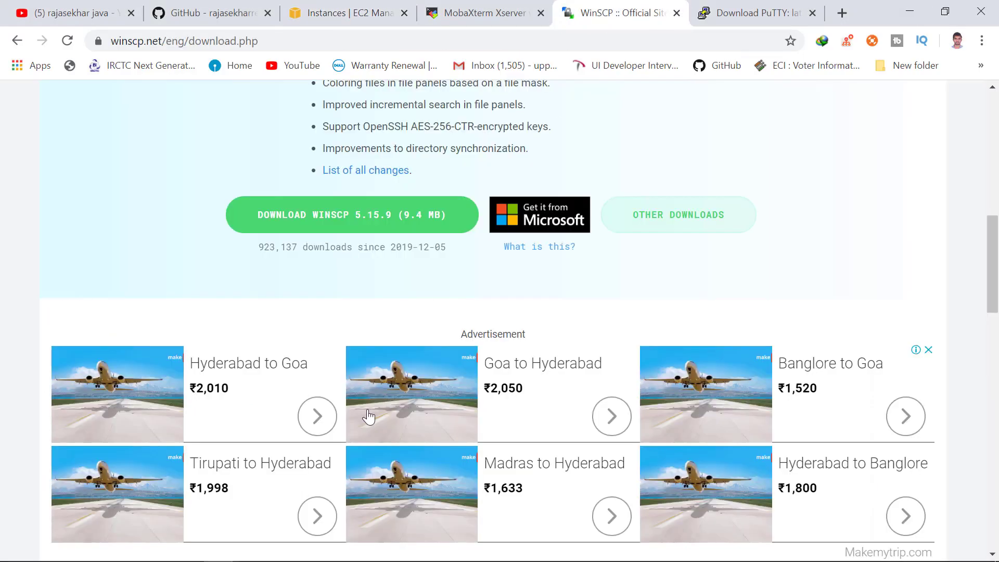
{"action": "left_click", "coordinate": [906, 8]}
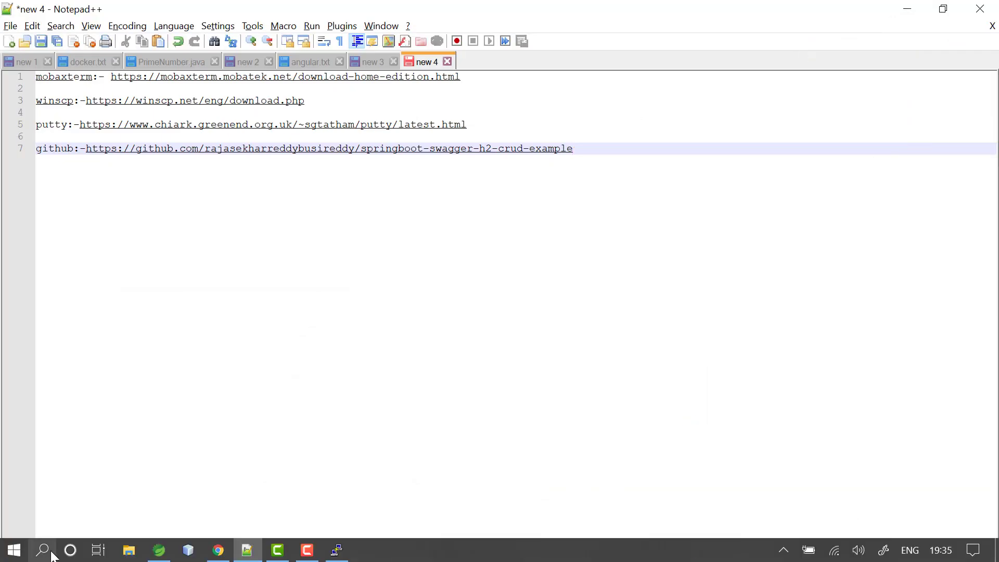
{"action": "left_click", "coordinate": [52, 555]}
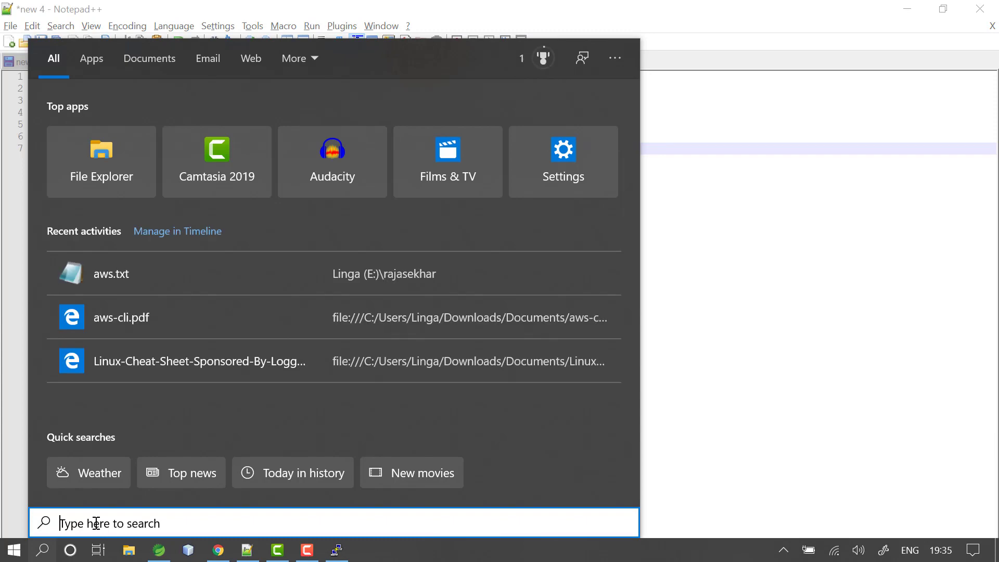
{"action": "type", "text": "win"}
{"action": "key", "text": "Escape"}
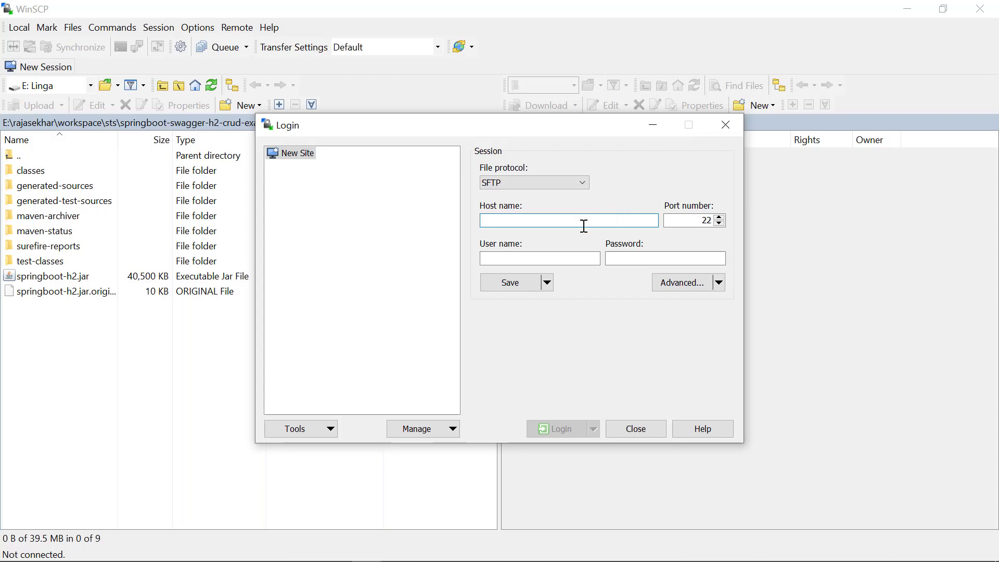
{"action": "key", "text": "ctrl+v"}
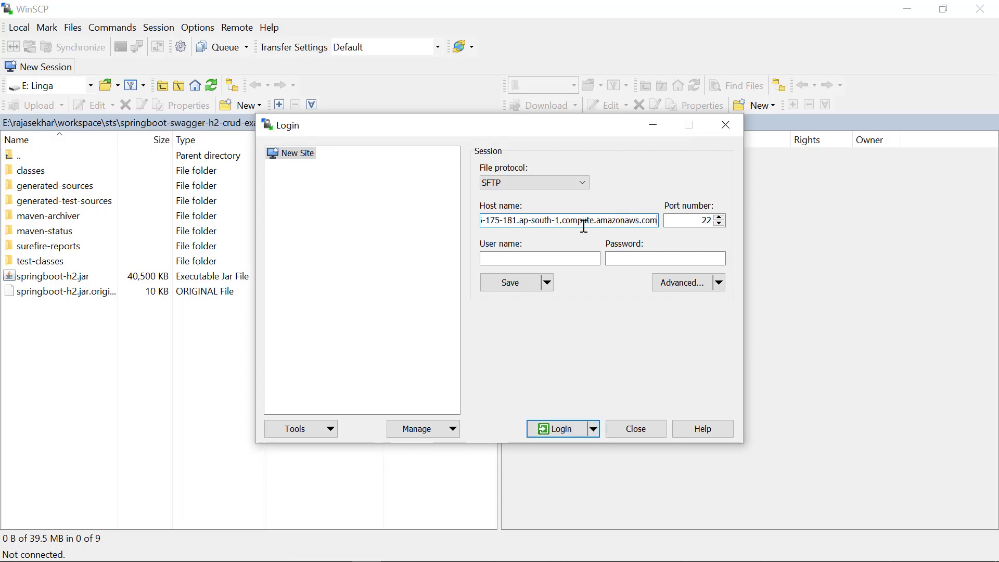
Enter ec2-user as the user name and set firstEC2.ppk as the SSH authentication private key.
{"action": "left_click", "coordinate": [553, 262]}
{"action": "type", "text": "e"}
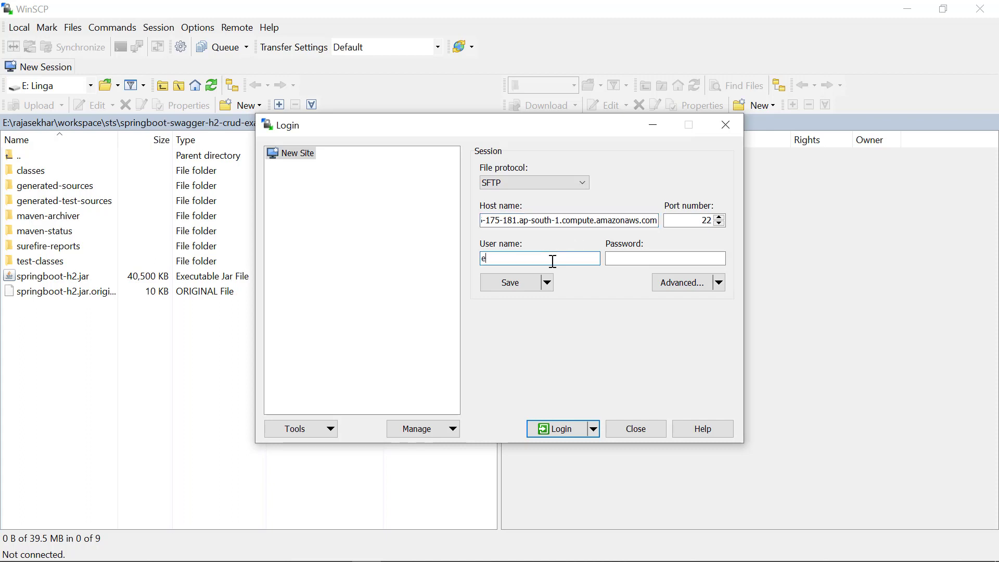
{"action": "type", "text": "c2-user"}
{"action": "left_click", "coordinate": [722, 285]}
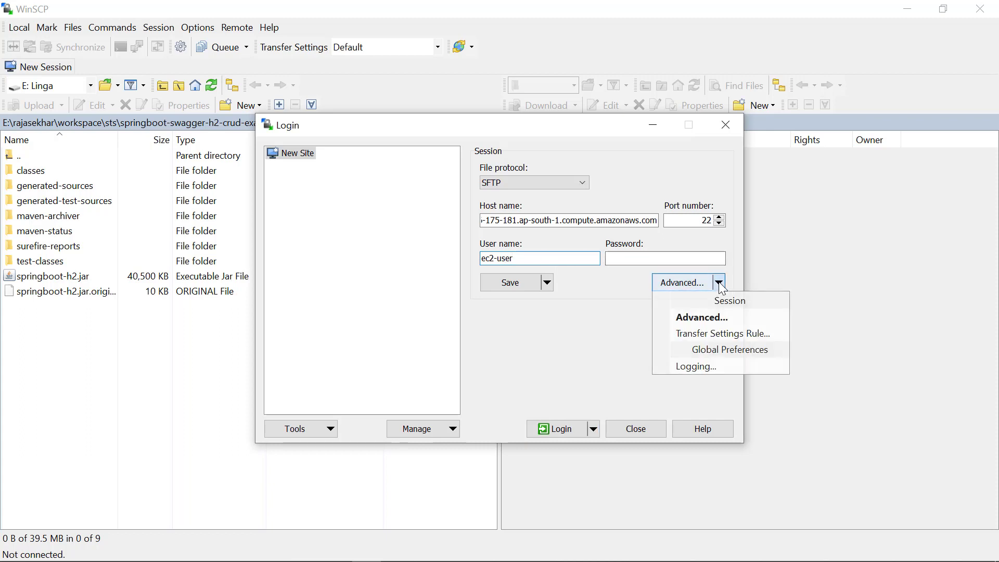
{"action": "left_click", "coordinate": [717, 318]}
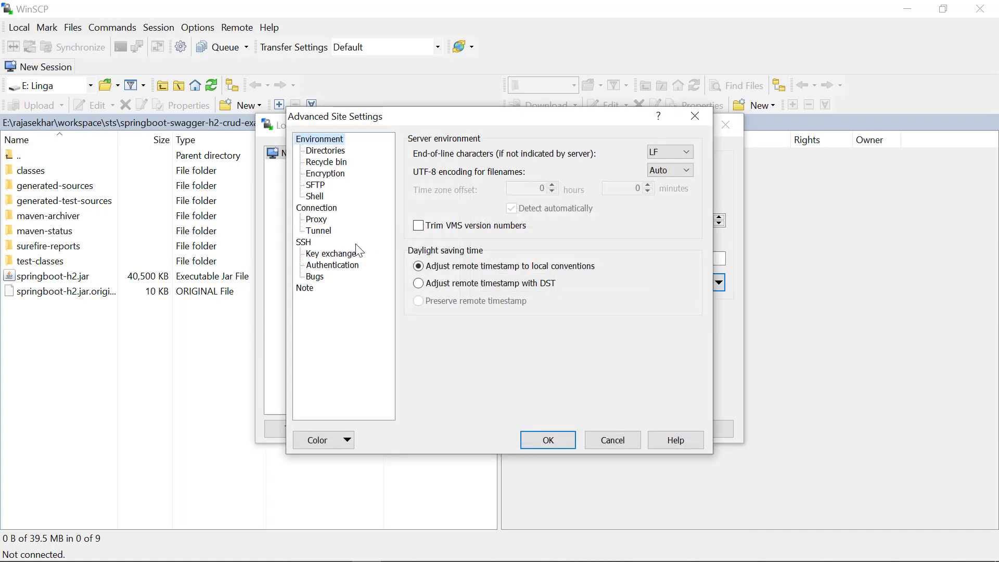
{"action": "left_click", "coordinate": [314, 266]}
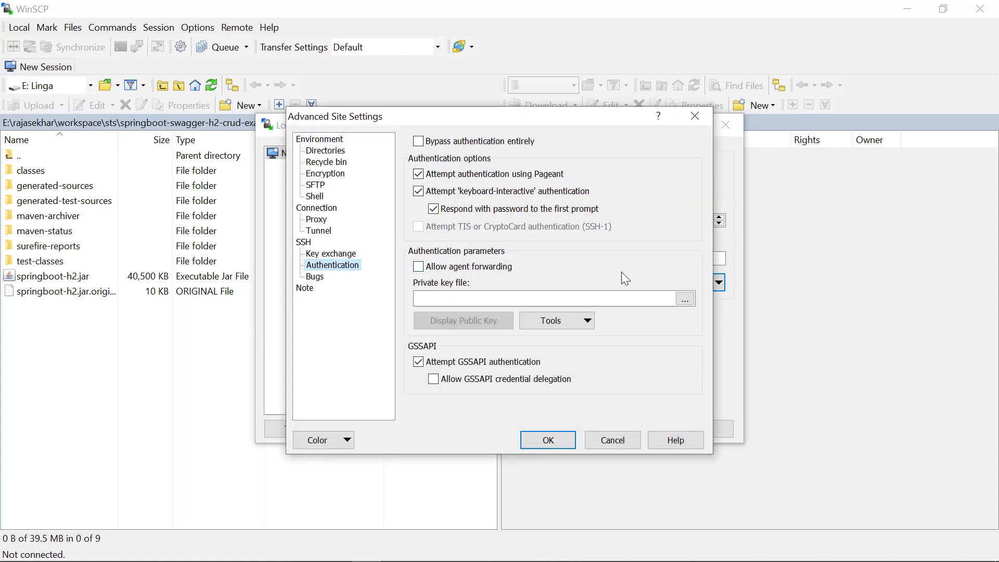
{"action": "left_click", "coordinate": [684, 301]}
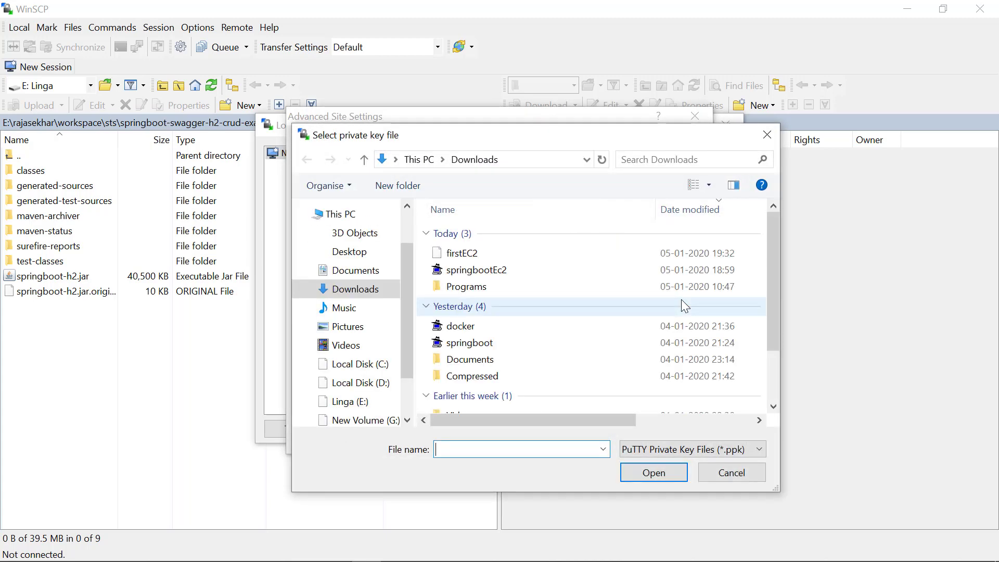
{"action": "left_click", "coordinate": [530, 263]}
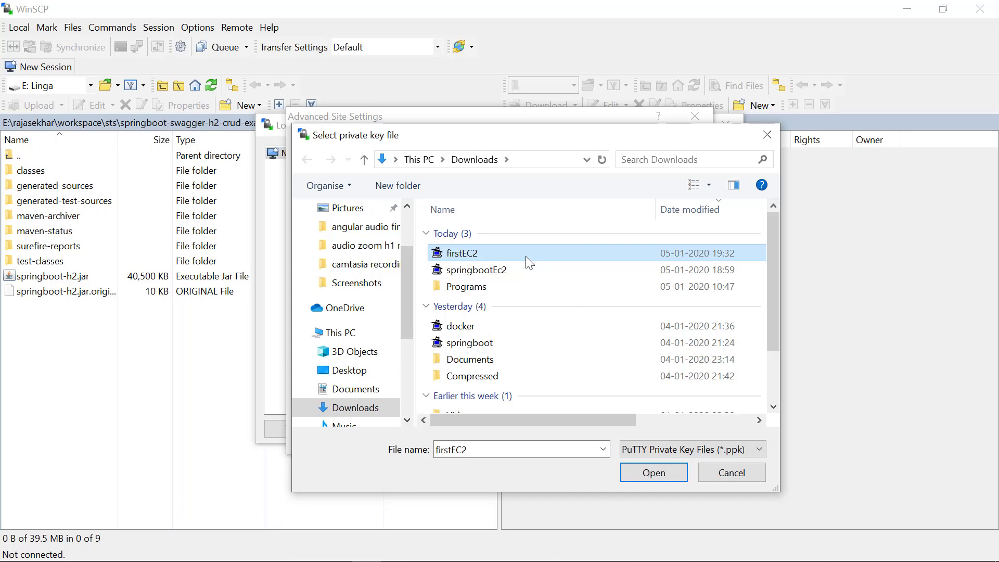
{"action": "left_click", "coordinate": [526, 256]}
{"action": "left_click", "coordinate": [666, 471]}
{"action": "left_click", "coordinate": [667, 472]}
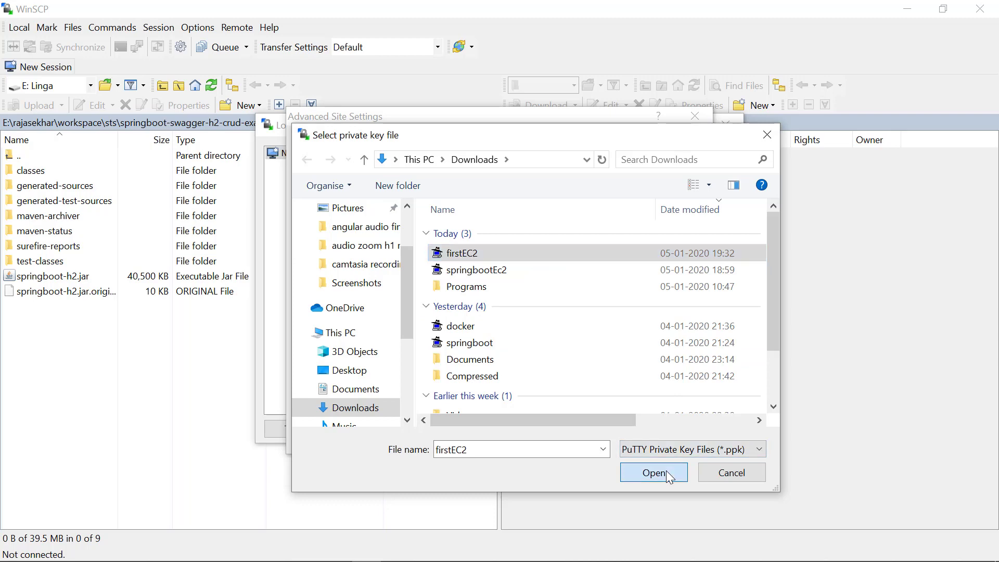
{"action": "left_click", "coordinate": [548, 441]}
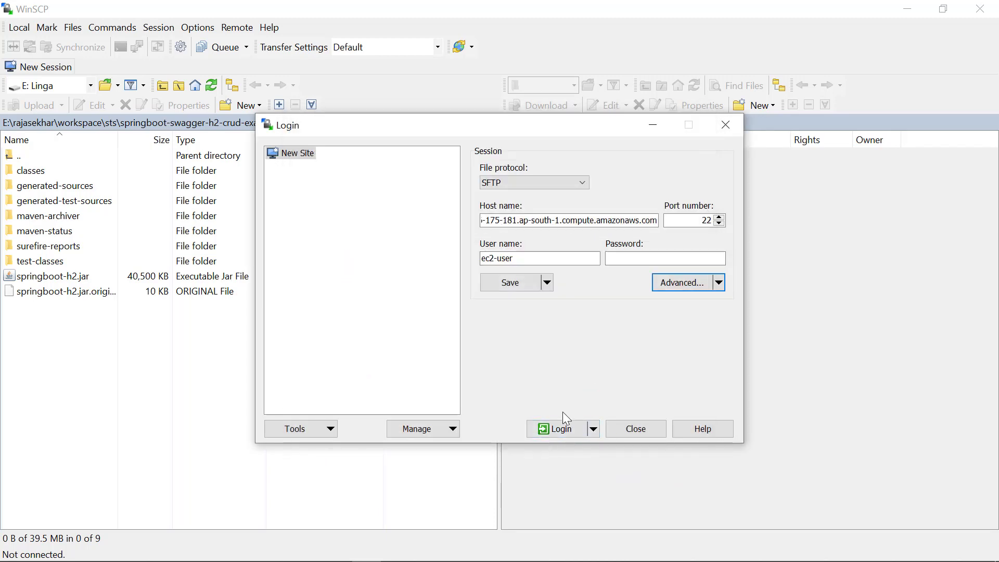
Log in to the instance, accepting the host key and entering the key passphrase, and view /home/ec2-user.
{"action": "left_click", "coordinate": [561, 427]}
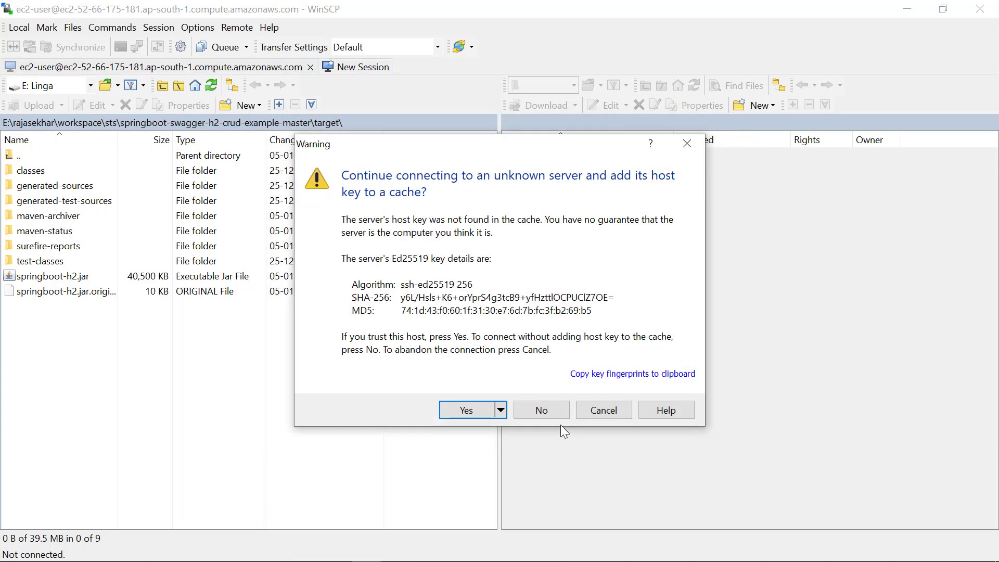
{"action": "left_click", "coordinate": [474, 416]}
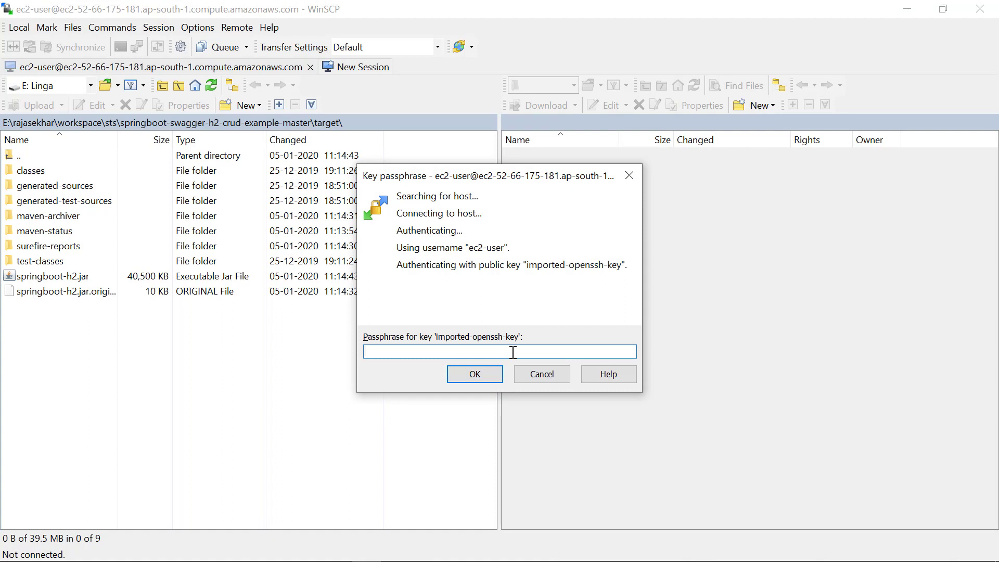
{"action": "type", "text": "********"}
{"action": "left_click", "coordinate": [474, 374]}
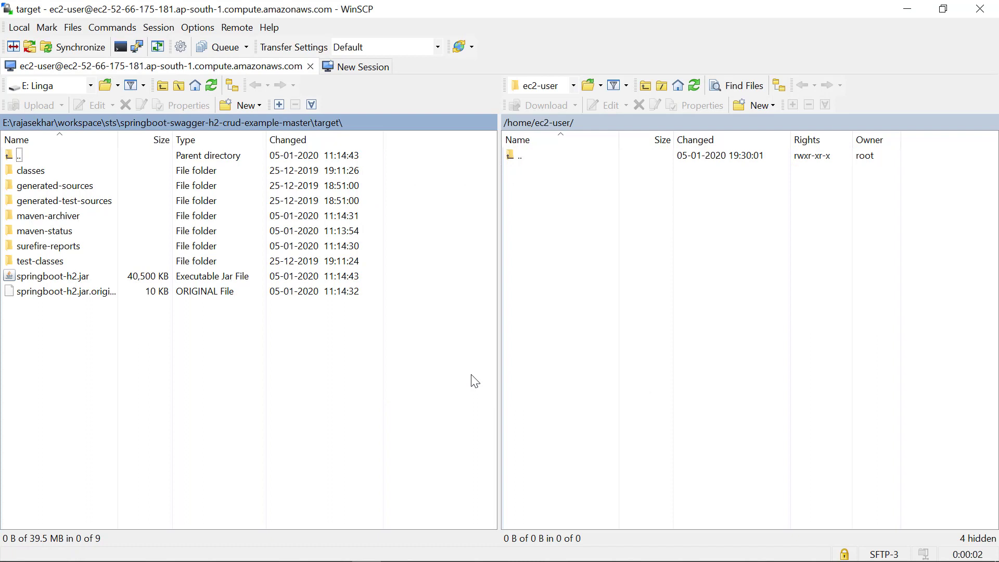
{"action": "left_click", "coordinate": [573, 85]}
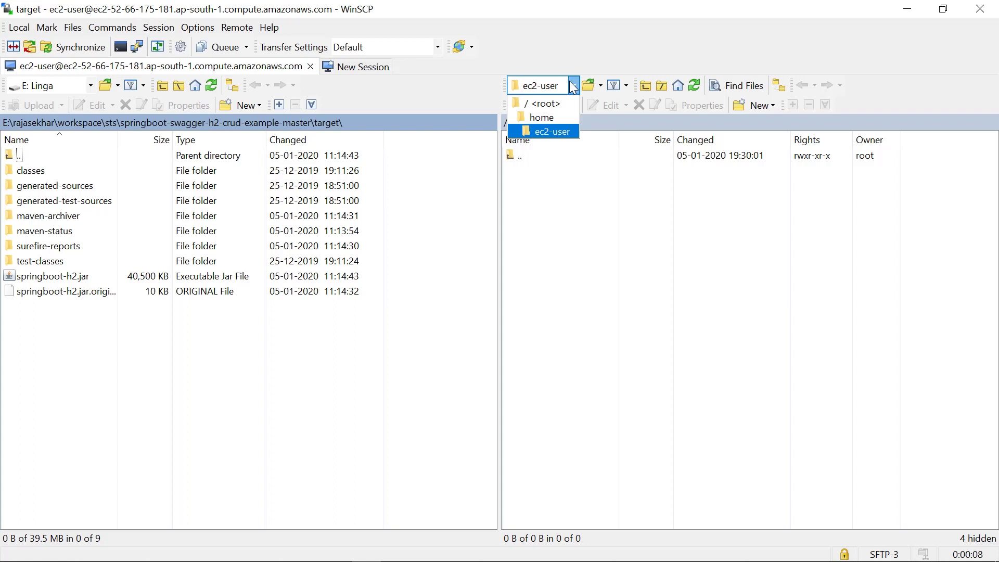
{"action": "left_click", "coordinate": [573, 87]}
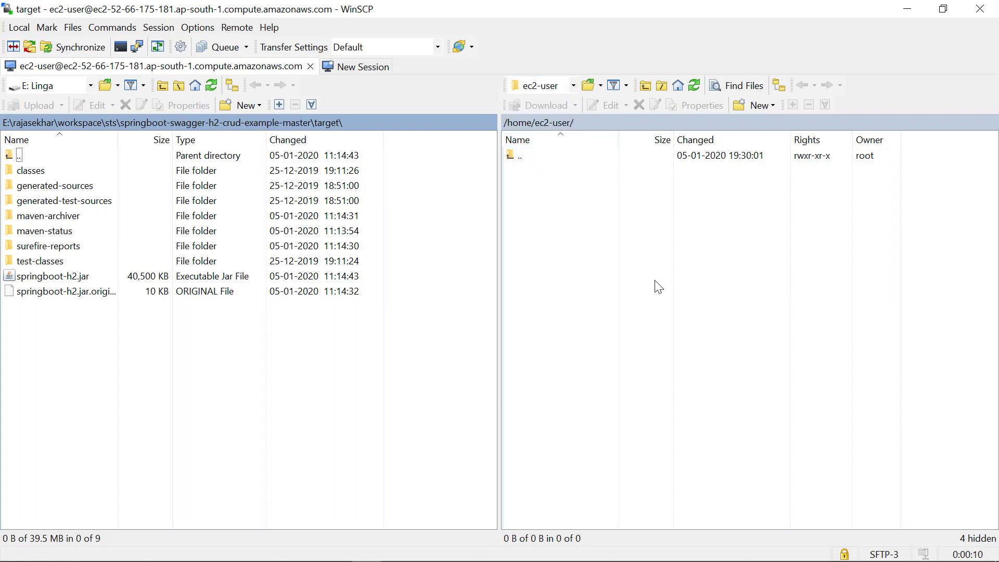
Minimize WinSCP and launch MobaXterm from Windows search with 'mo'.
{"action": "left_click", "coordinate": [906, 9]}
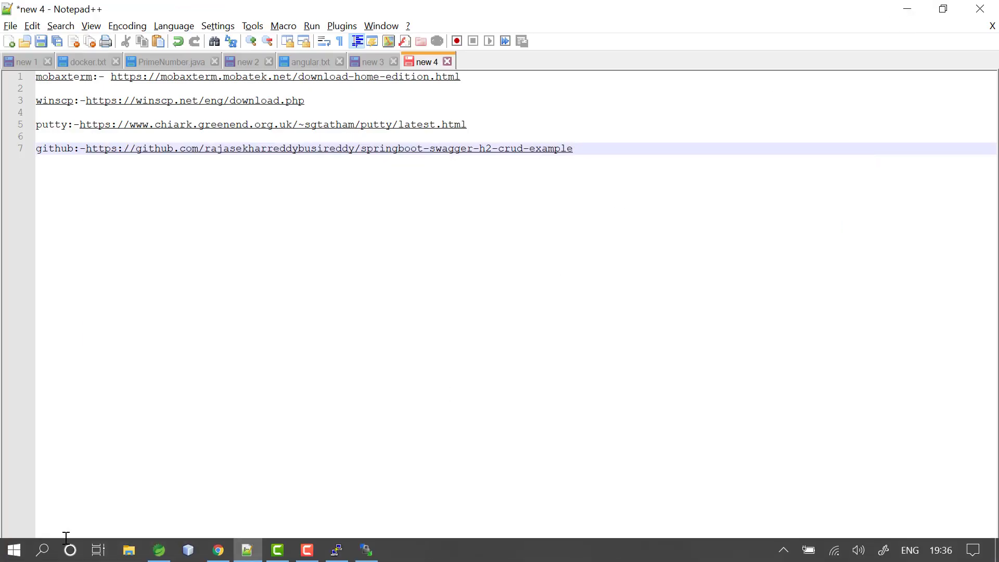
{"action": "left_click", "coordinate": [42, 550]}
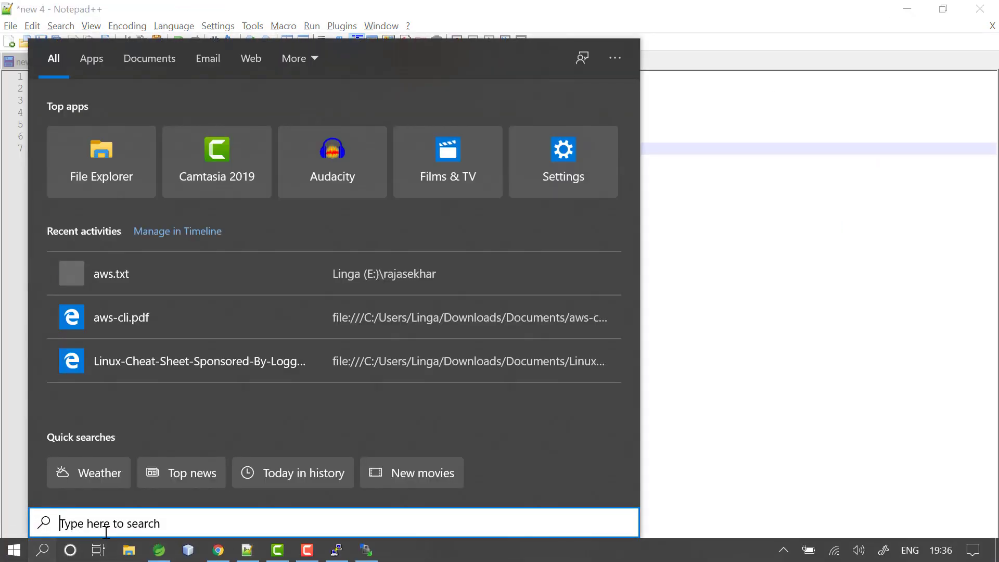
{"action": "type", "text": "m"}
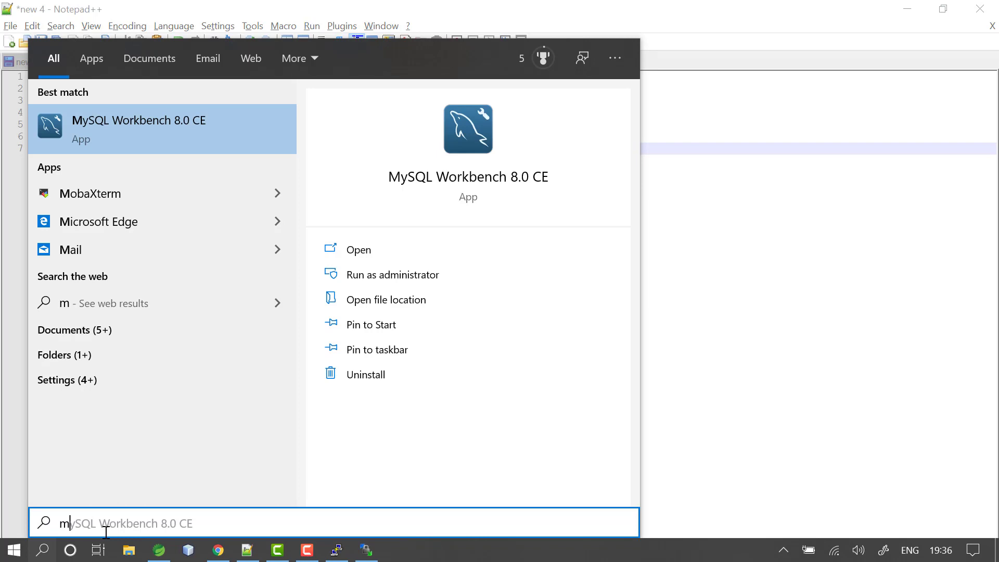
{"action": "type", "text": "o"}
{"action": "key", "text": "Return"}
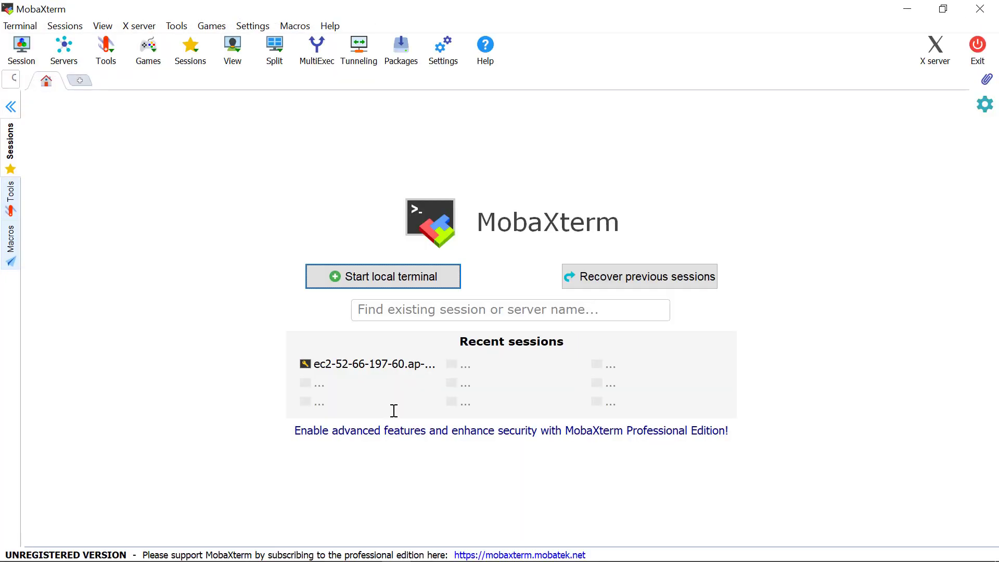
Create a new SSH session with FirstEC2's public DNS as the remote host.
{"action": "left_click", "coordinate": [22, 45]}
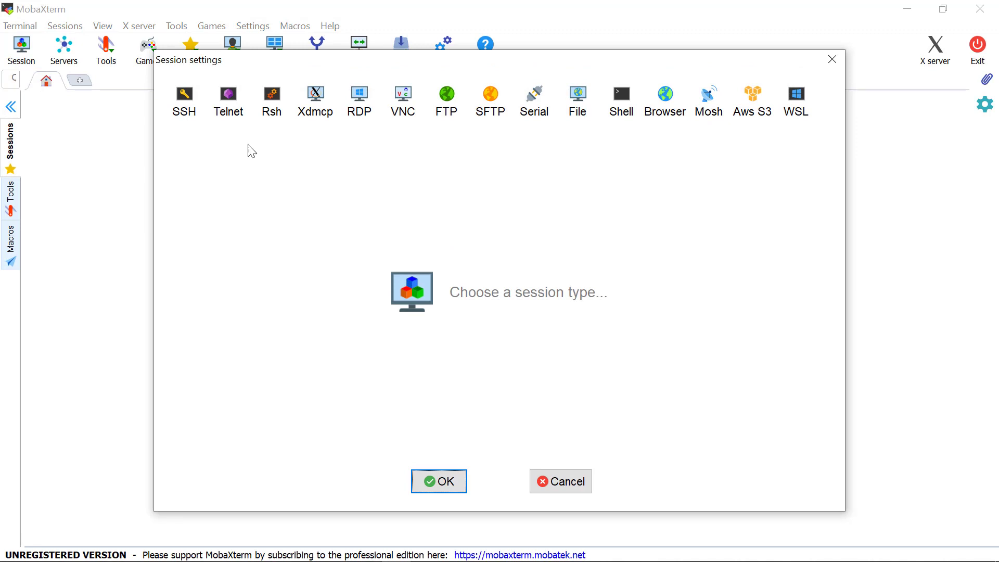
{"action": "left_click", "coordinate": [187, 107]}
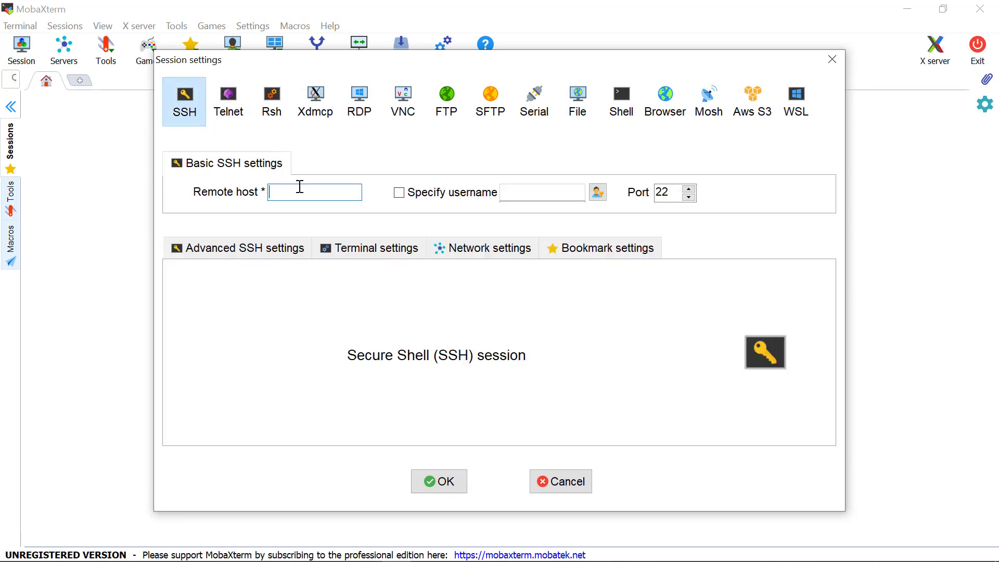
{"action": "key", "text": "ctrl+v"}
Enable private key authentication with the firstEC2 key and start the SSH session.
{"action": "left_click", "coordinate": [263, 244]}
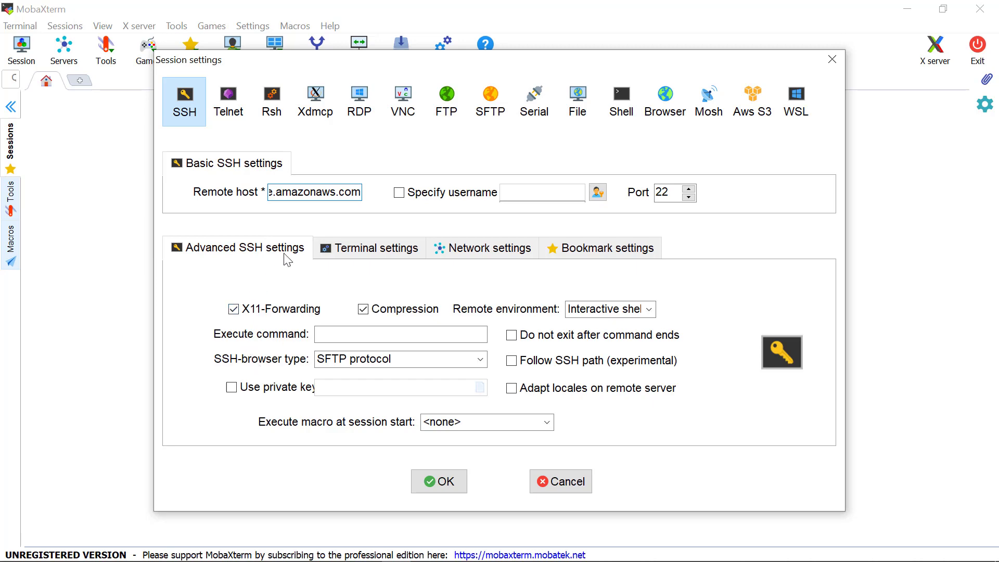
{"action": "left_click", "coordinate": [254, 387]}
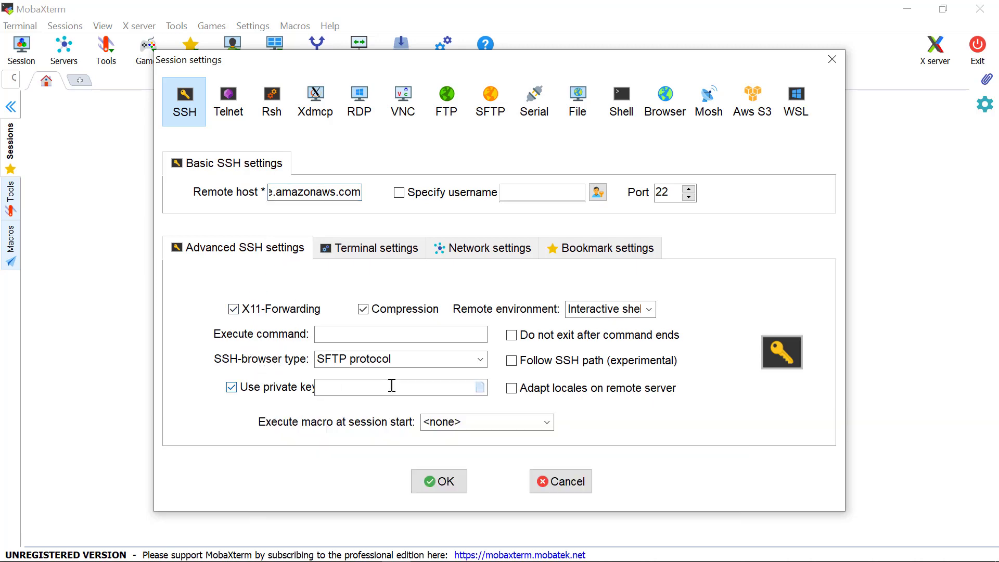
{"action": "left_click", "coordinate": [479, 388]}
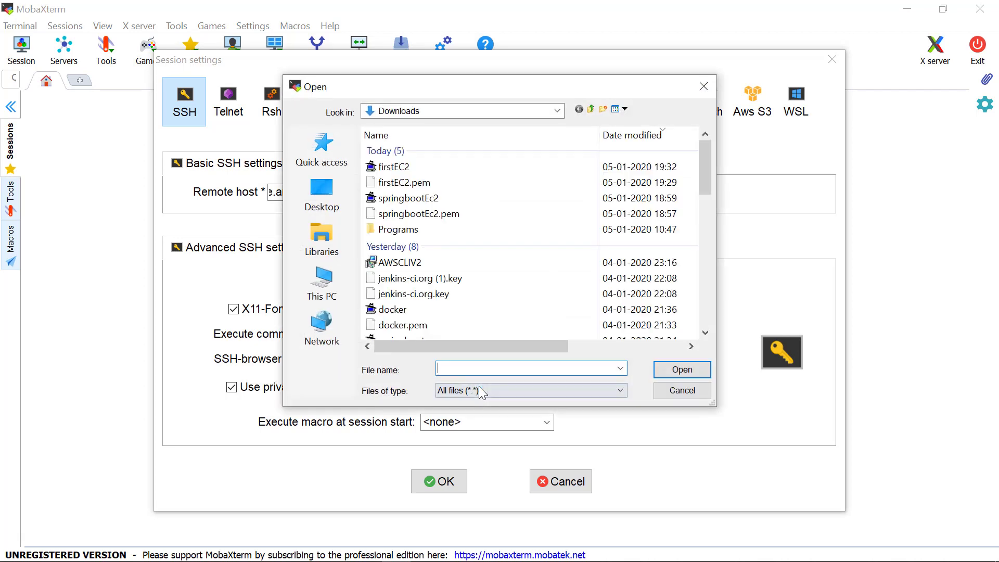
{"action": "left_click", "coordinate": [558, 166]}
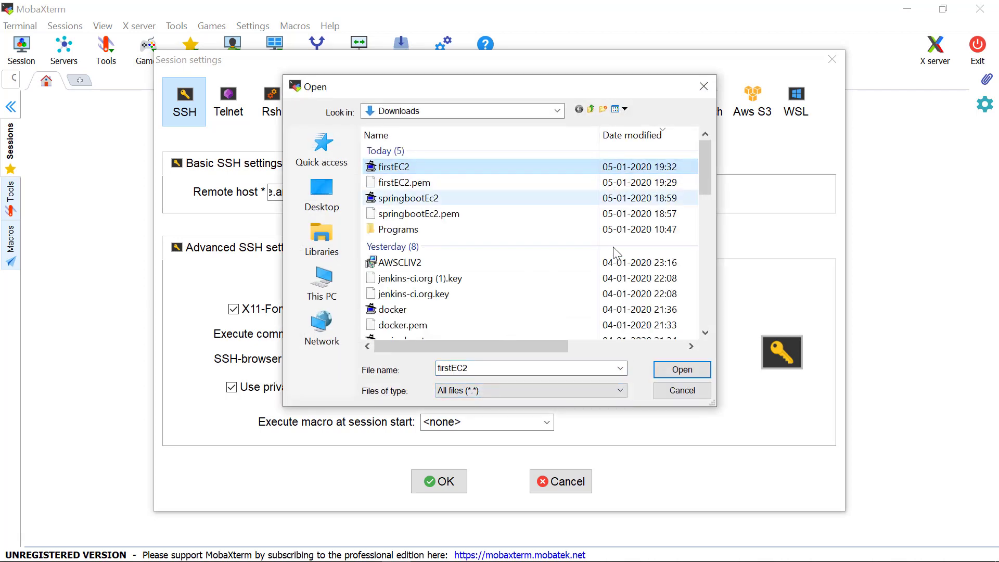
{"action": "left_click", "coordinate": [682, 370]}
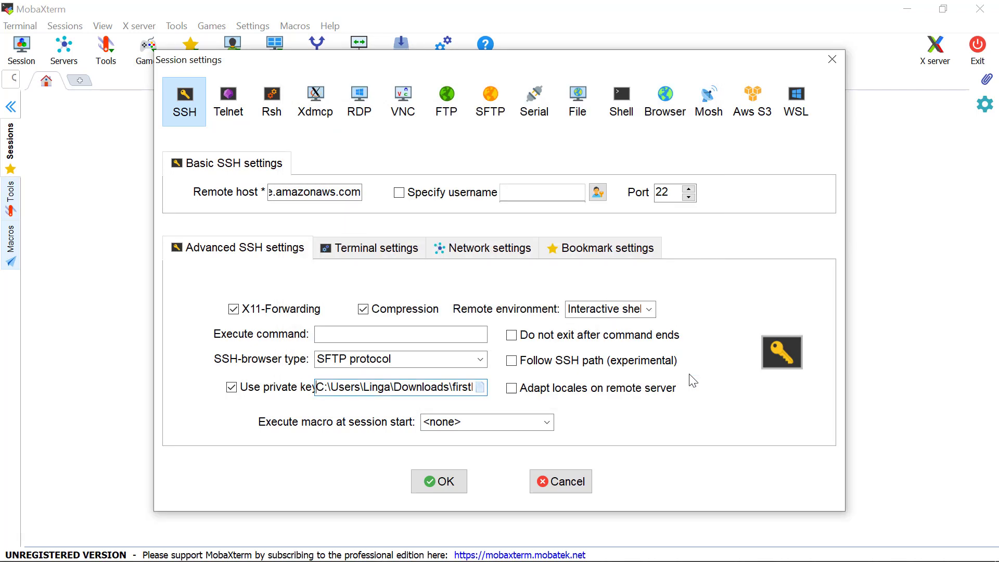
{"action": "left_click", "coordinate": [443, 481]}
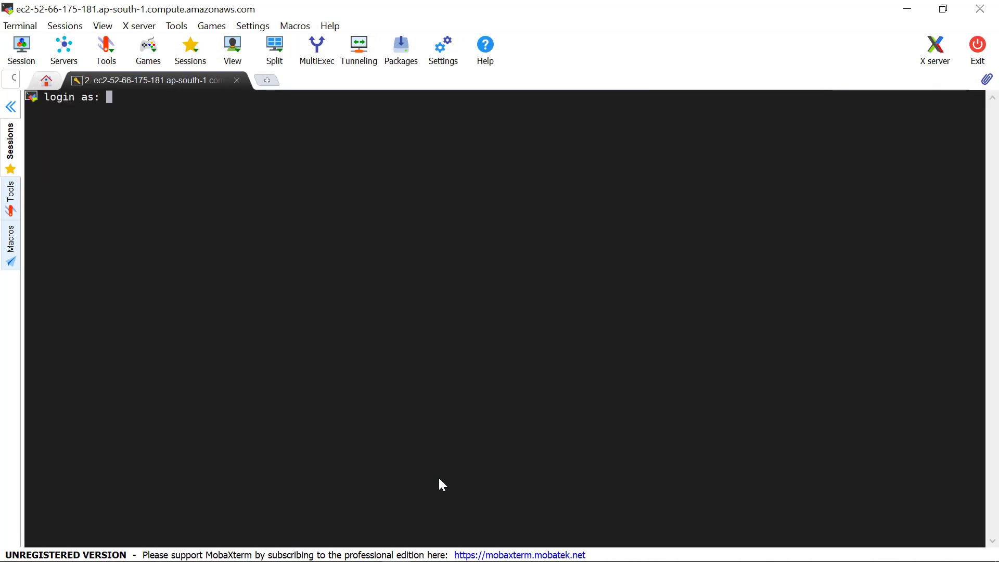
Log in as ec2-user and submit the key passphrase.
{"action": "type", "text": "ec2"}
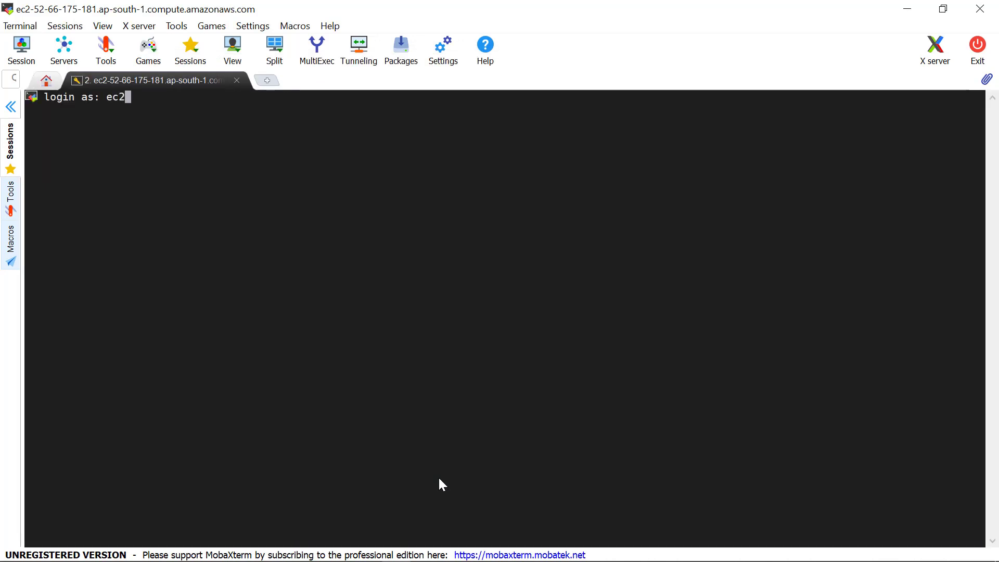
{"action": "type", "text": "-user"}
{"action": "key", "text": "Return"}
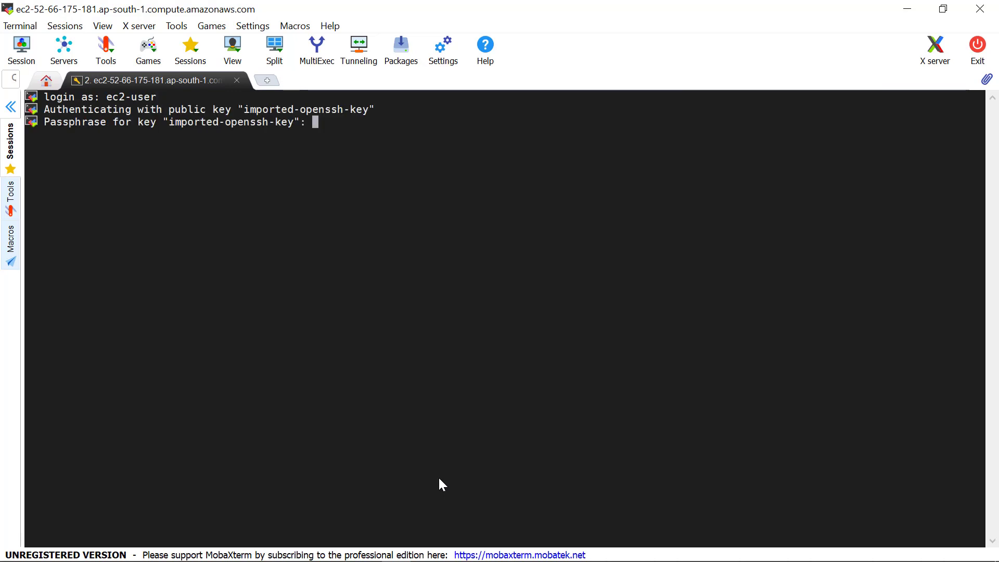
{"action": "key", "text": "Return"}
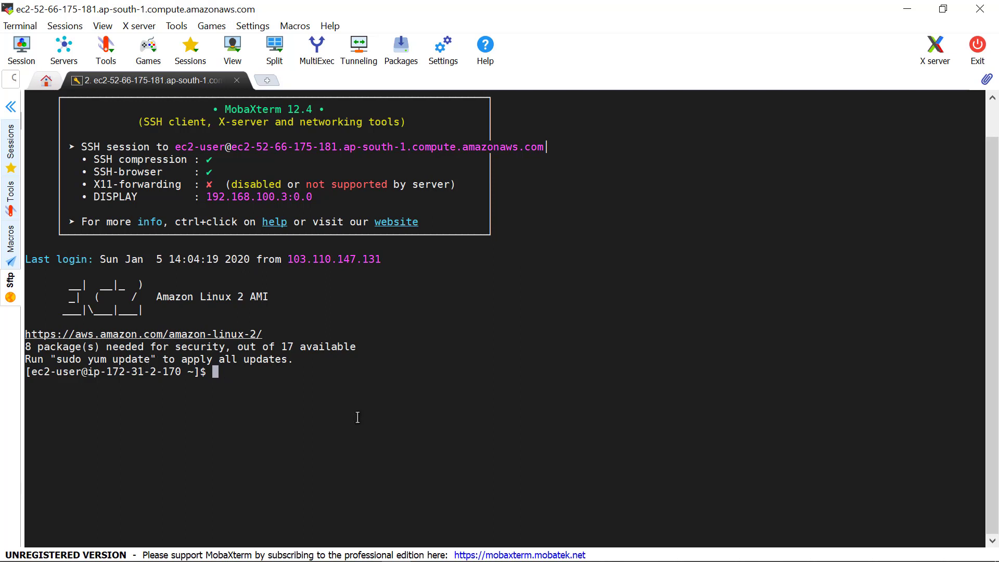
Run java to confirm it is not installed, then clear the terminal.
{"action": "type", "text": "java"}
{"action": "key", "text": "Return"}
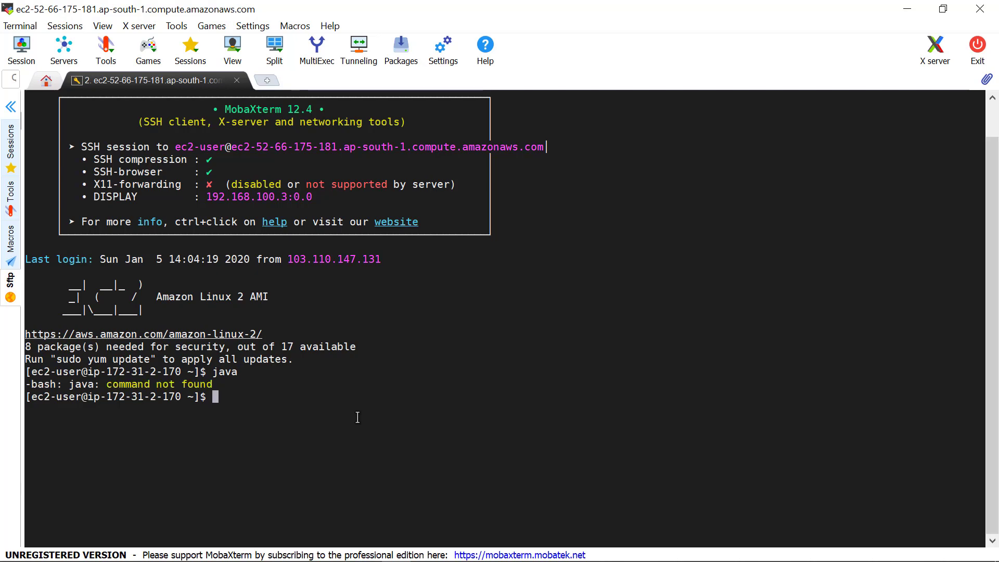
{"action": "type", "text": "clear"}
{"action": "key", "text": "Return"}
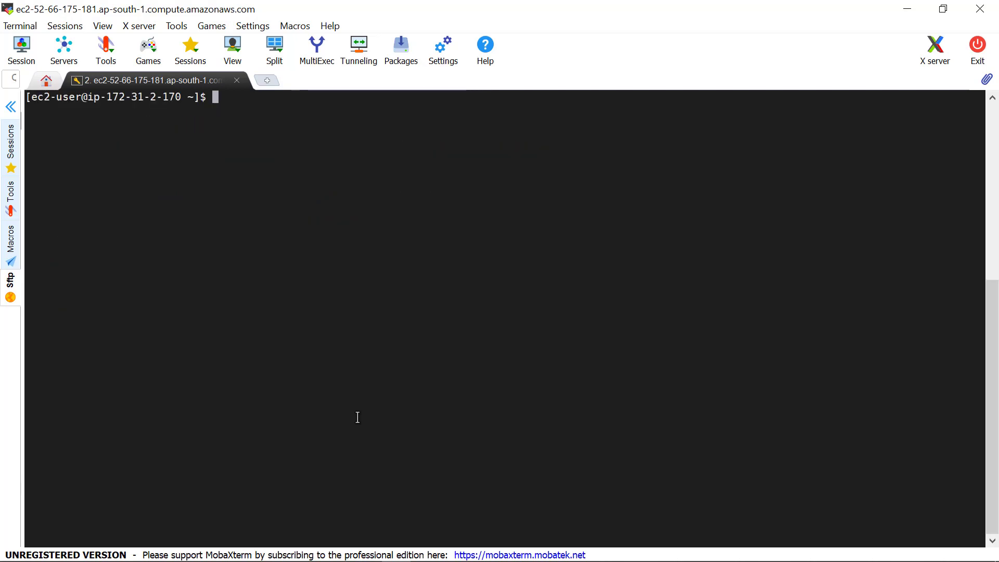
Run sudo yum update, approve with y, and clear the terminal afterwards.
{"action": "type", "text": "sudo yum update"}
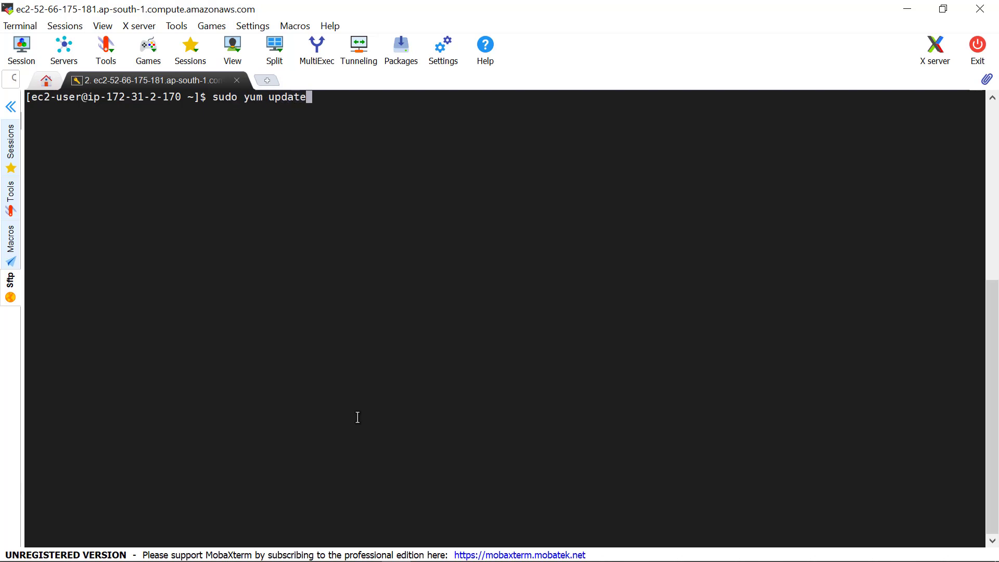
{"action": "key", "text": "Return"}
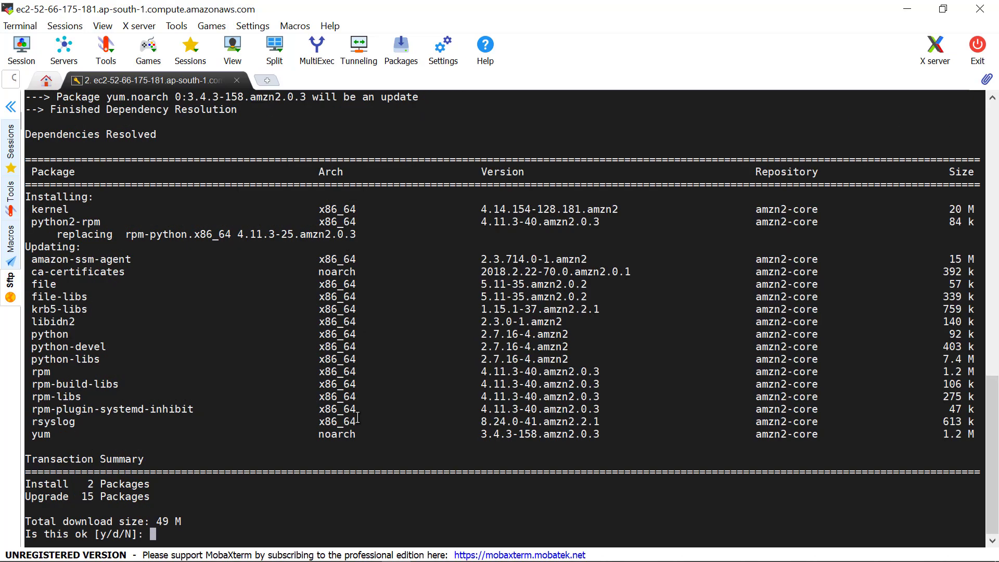
{"action": "type", "text": "y"}
{"action": "key", "text": "Return"}
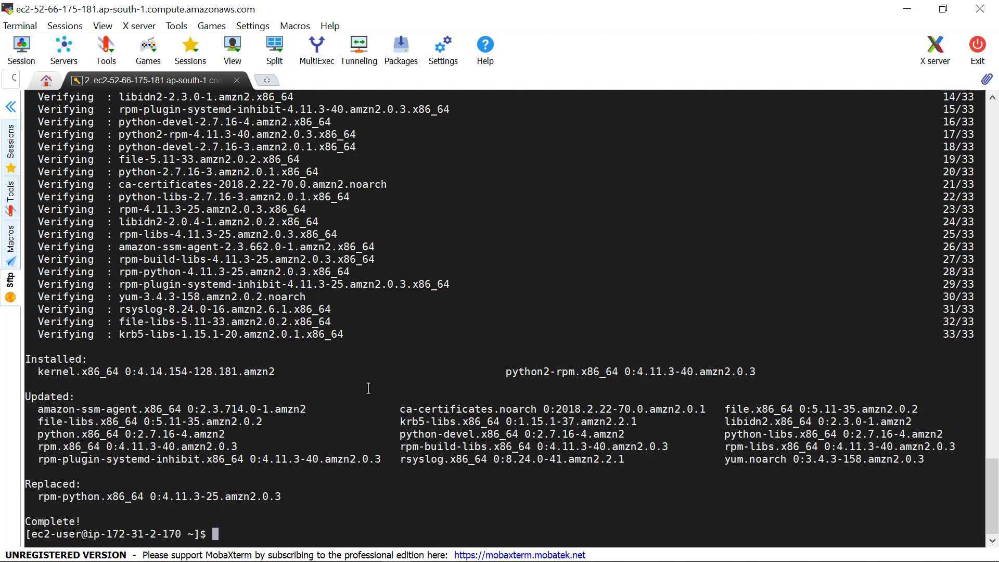
{"action": "type", "text": "clear"}
{"action": "key", "text": "Return"}
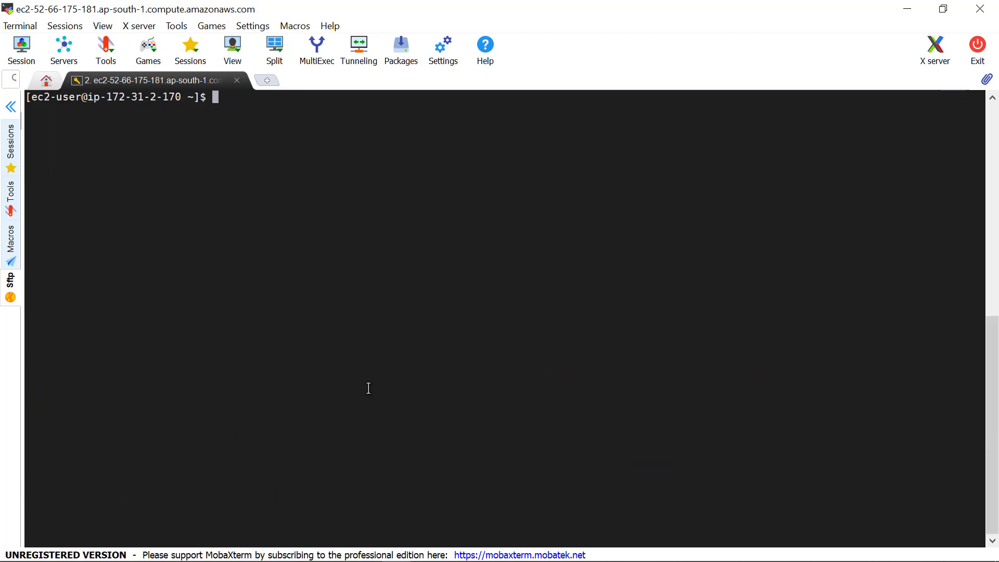
Run sudo yum install java-1.8.0, approve with y, and clear the terminal once complete.
{"action": "type", "text": "sudo yum install "}
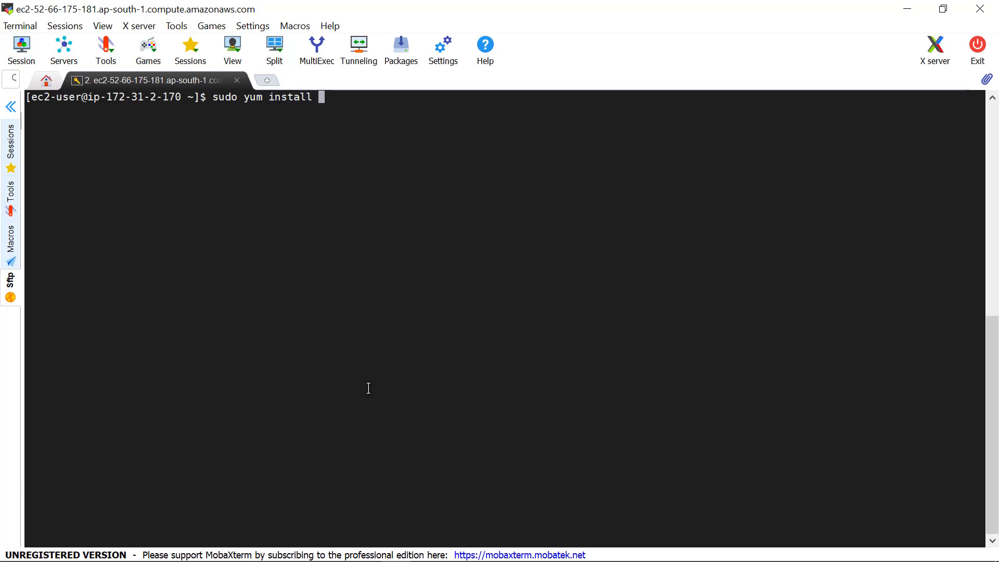
{"action": "type", "text": "java"}
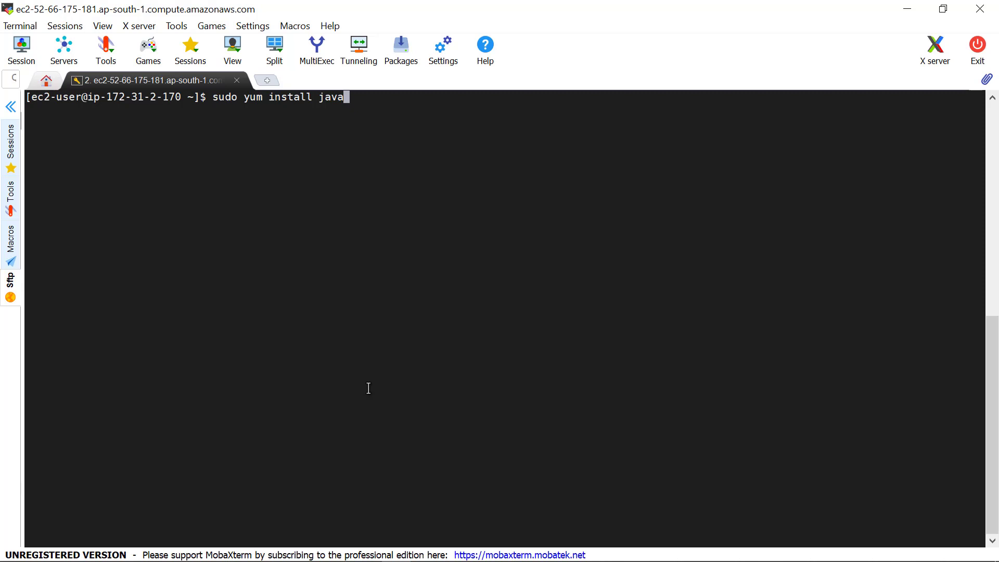
{"action": "type", "text": "-"}
{"action": "type", "text": "1."}
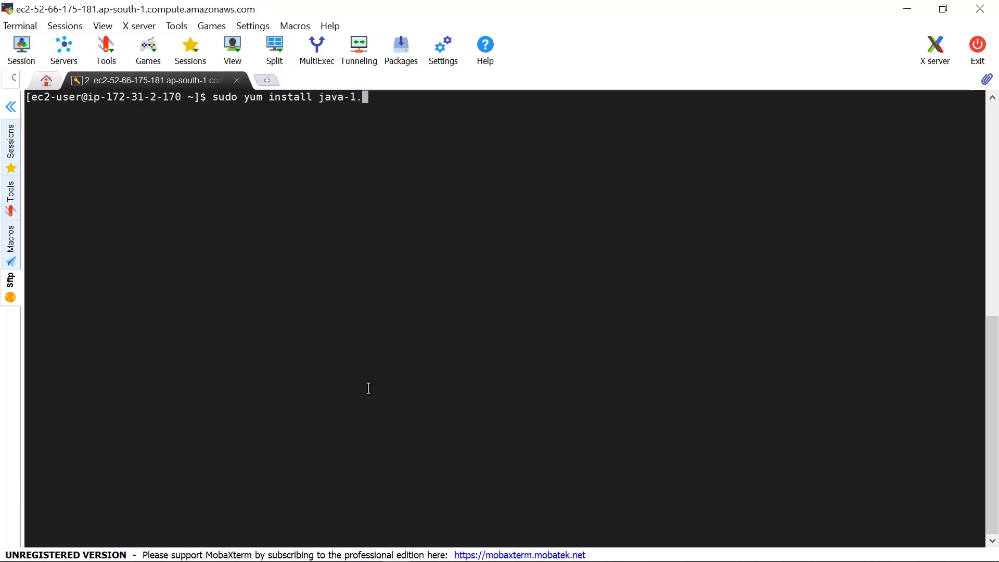
{"action": "type", "text": "8.0"}
{"action": "key", "text": "Return"}
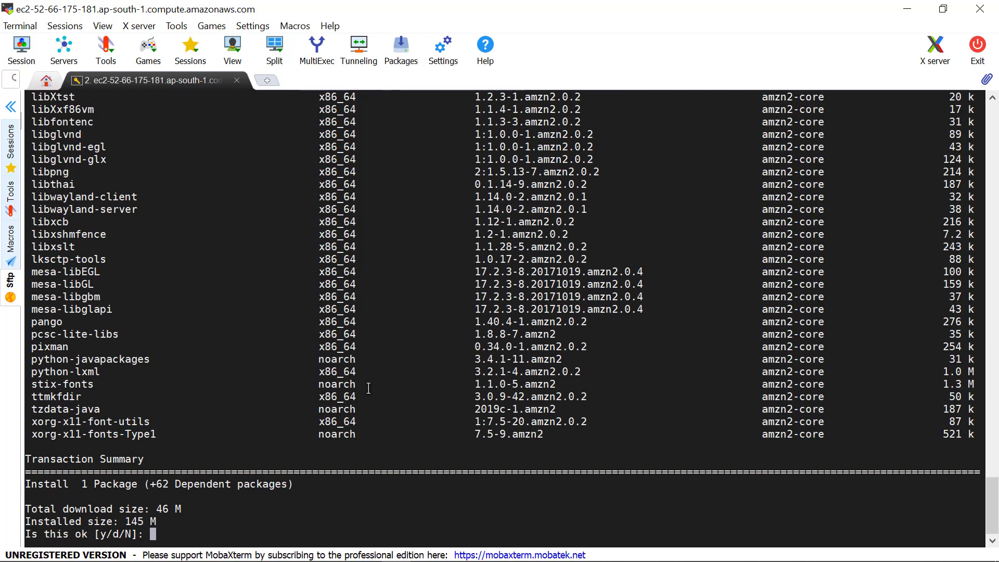
{"action": "type", "text": "y"}
{"action": "key", "text": "Return"}
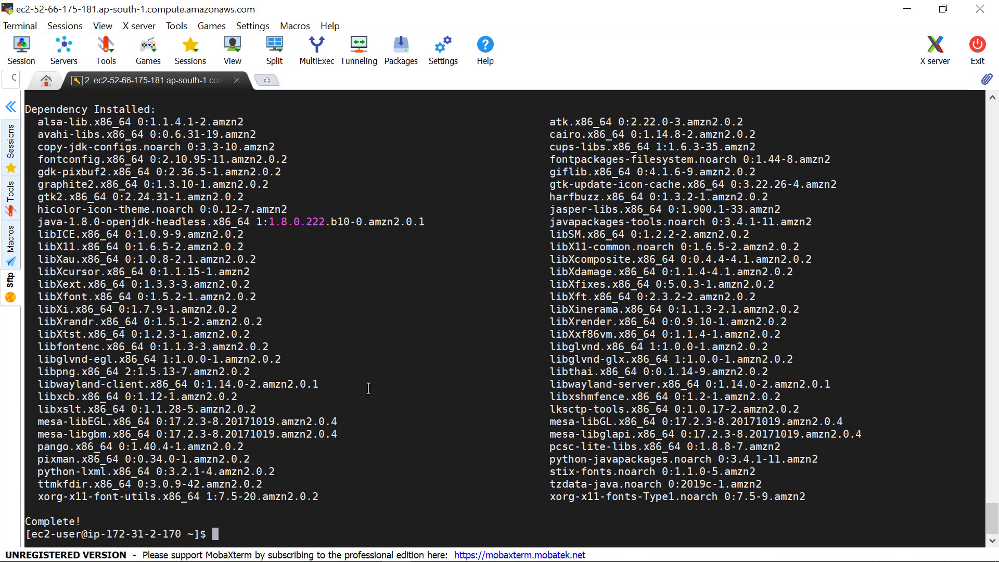
{"action": "type", "text": "clear"}
{"action": "key", "text": "Return"}
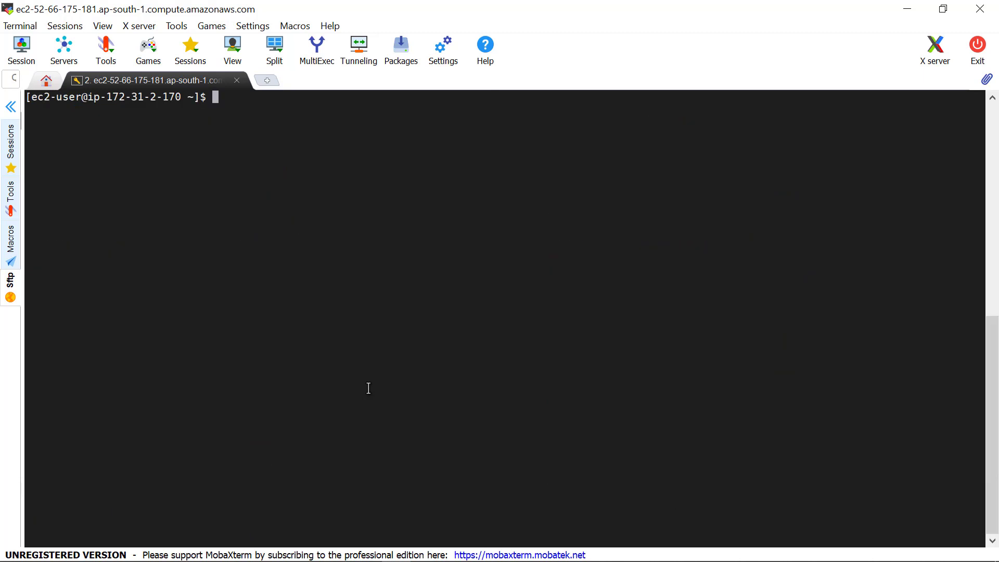
Run java -version, which reports openjdk version 1.8.0_222.
{"action": "type", "text": "java -ve"}
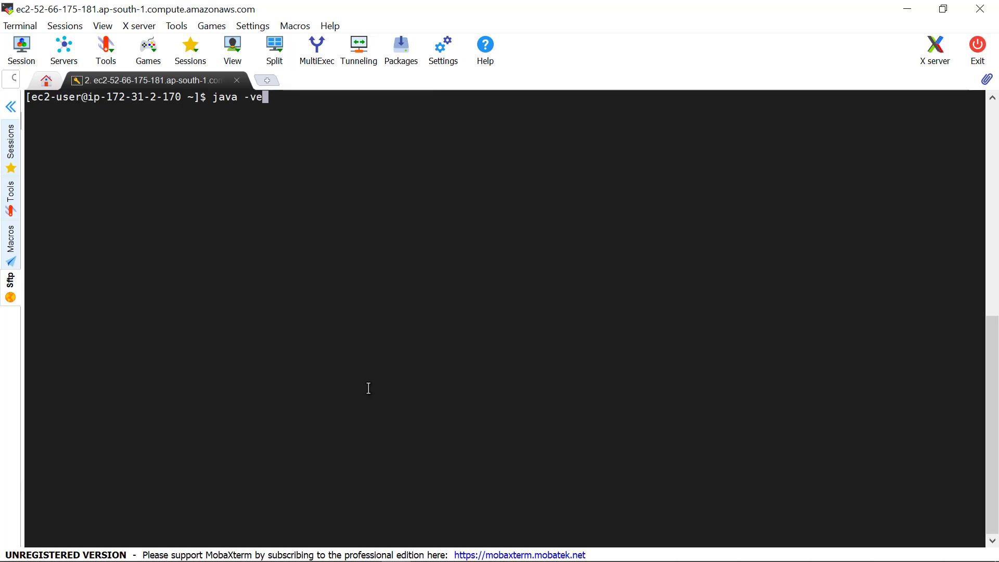
{"action": "type", "text": "rsion"}
{"action": "key", "text": "Return"}
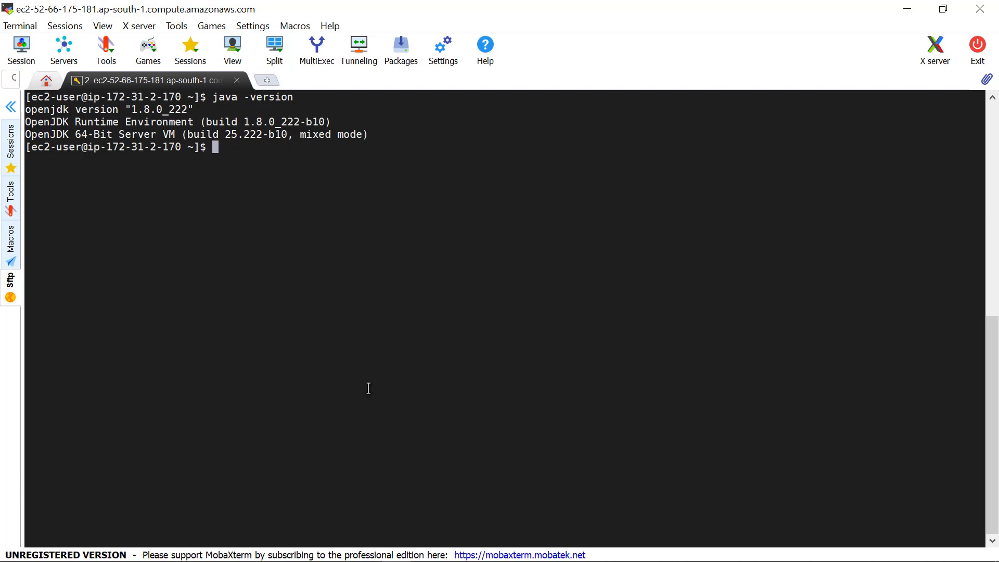
Return to Chrome's EC2 Instances tab and open Actions > Instance State for FirstEC2.
{"action": "mouse_move", "coordinate": [224, 558]}
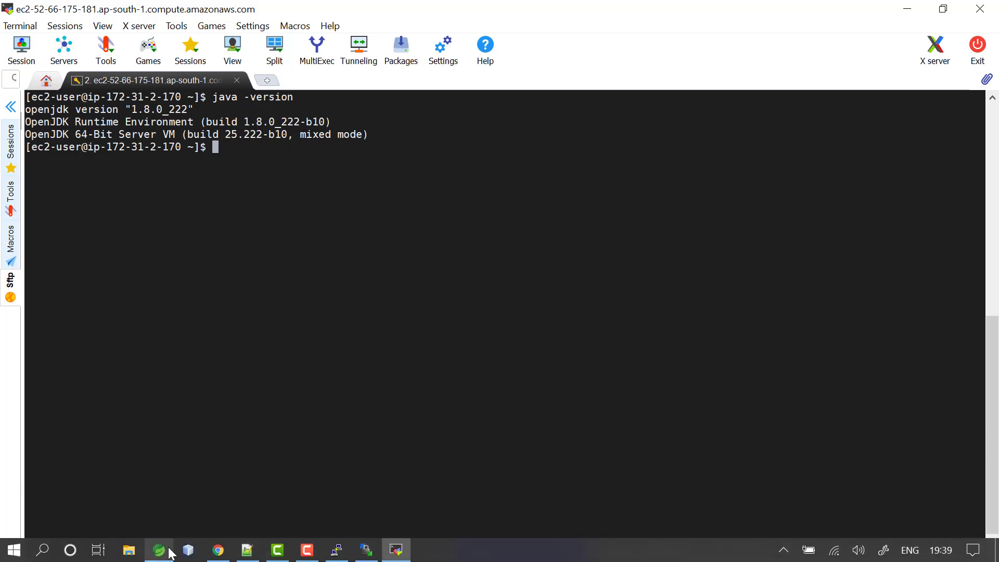
{"action": "left_click", "coordinate": [219, 550]}
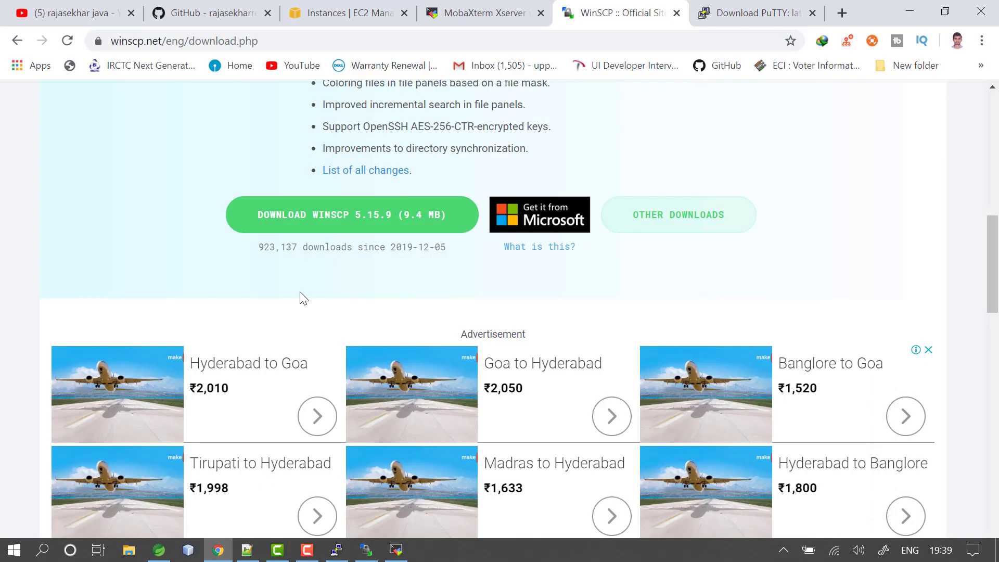
{"action": "left_click", "coordinate": [333, 8]}
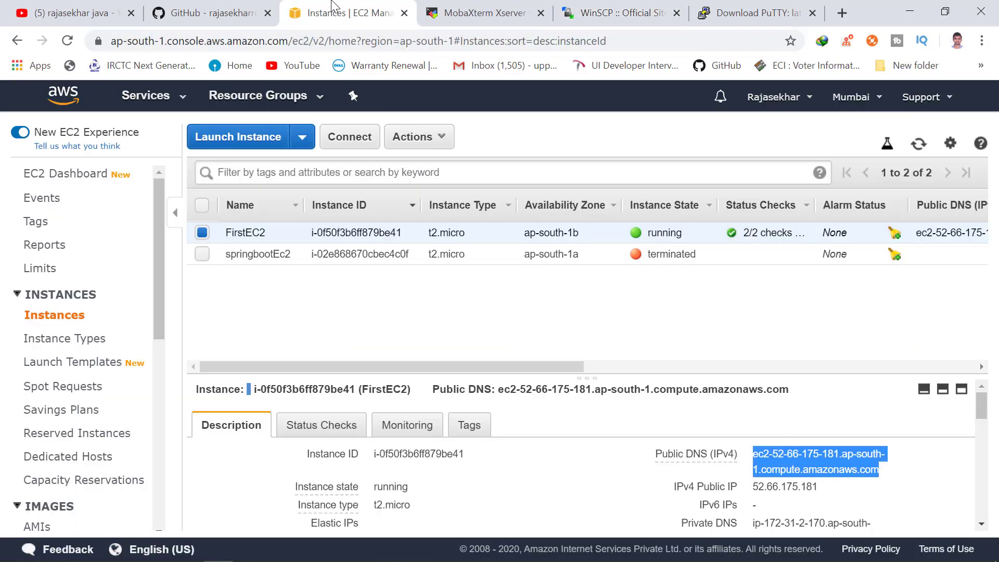
{"action": "left_click", "coordinate": [472, 311]}
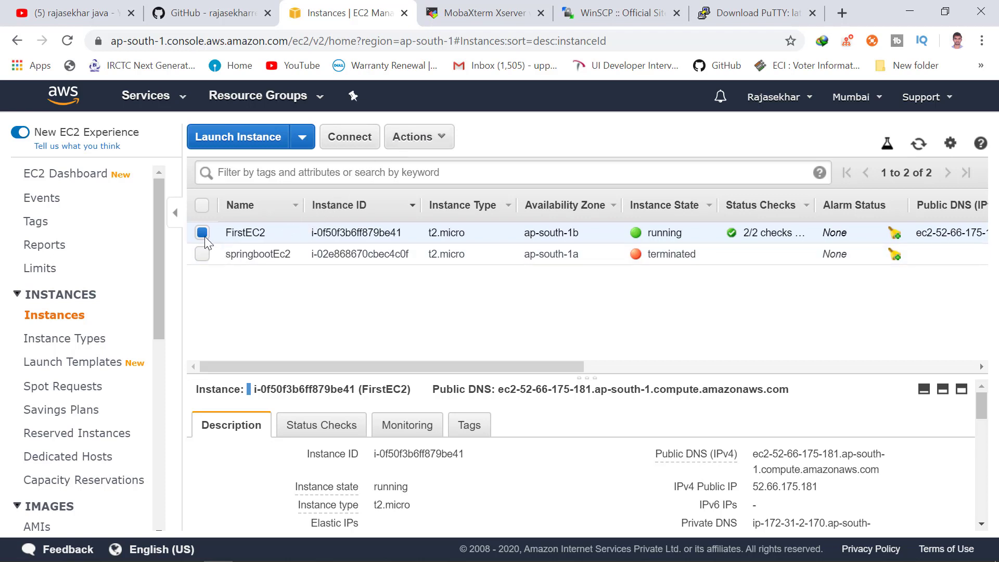
{"action": "left_click", "coordinate": [410, 142]}
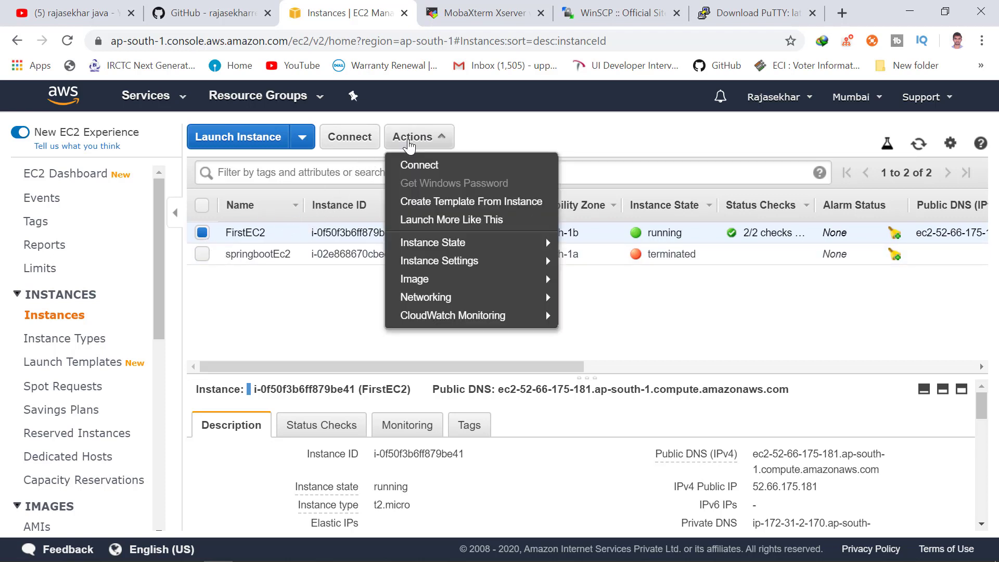
{"action": "mouse_move", "coordinate": [451, 246]}
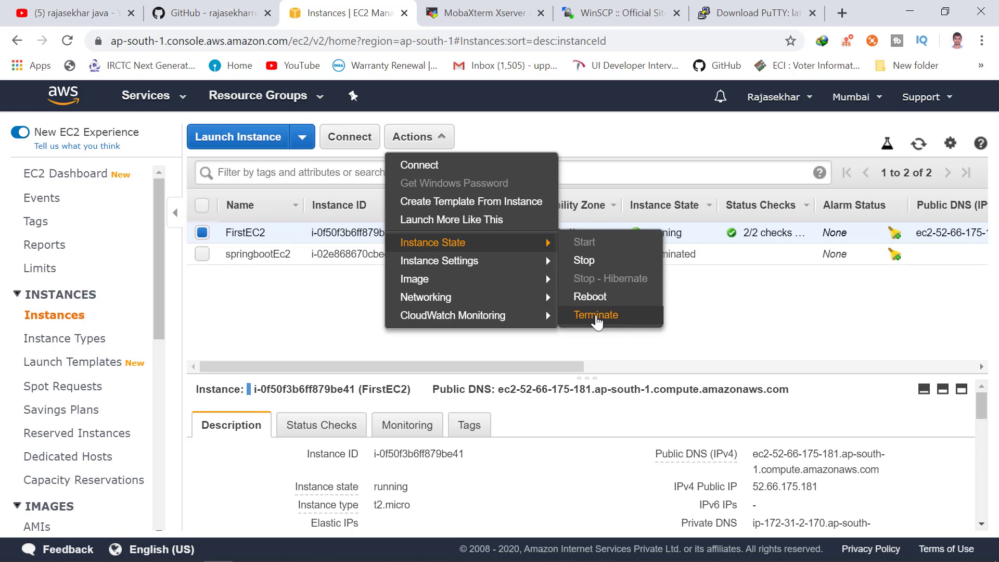
Terminate FirstEC2, confirming Yes, Terminate, then return to the YouTube search results tab.
{"action": "left_click", "coordinate": [596, 315]}
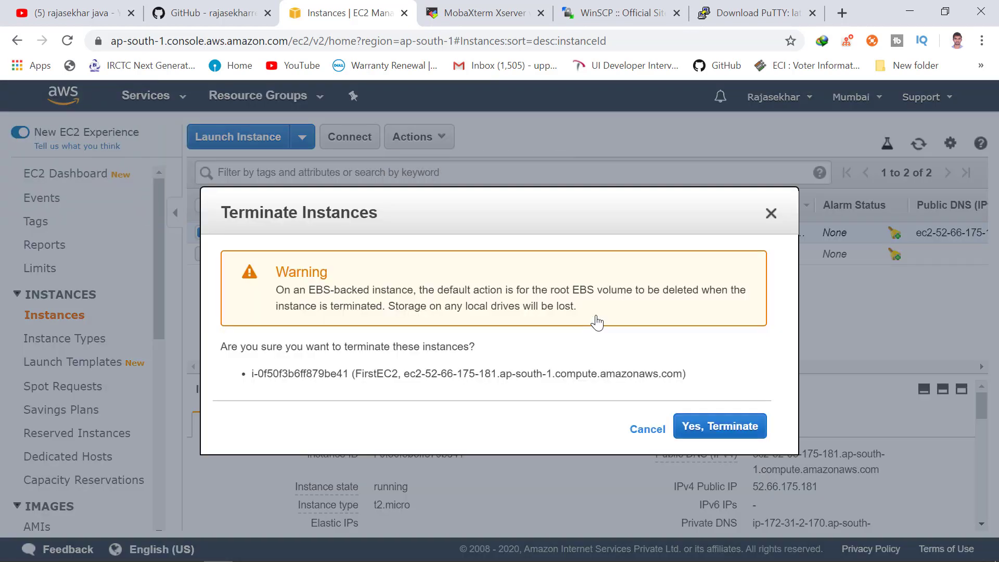
{"action": "left_click", "coordinate": [739, 427]}
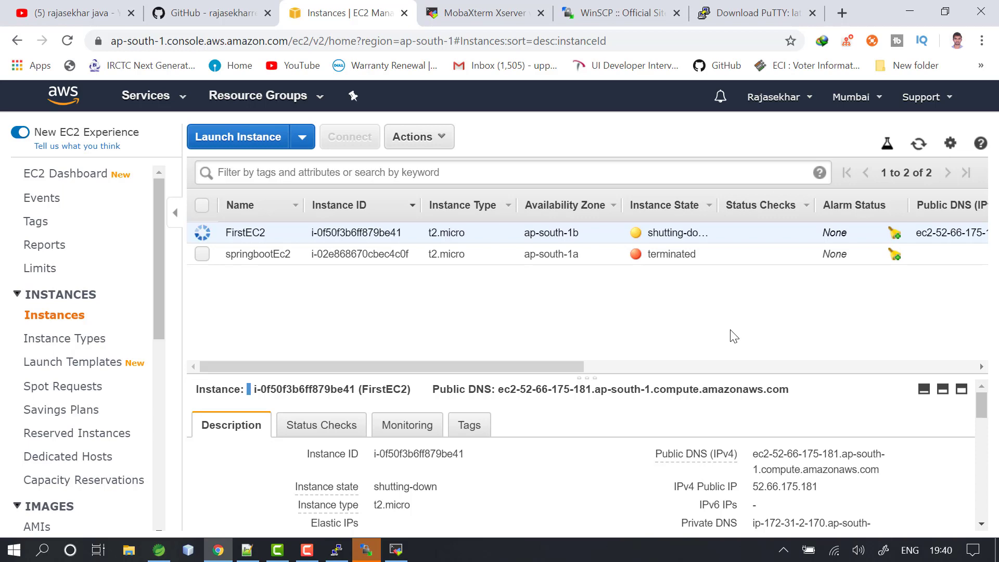
{"action": "left_click", "coordinate": [70, 8]}
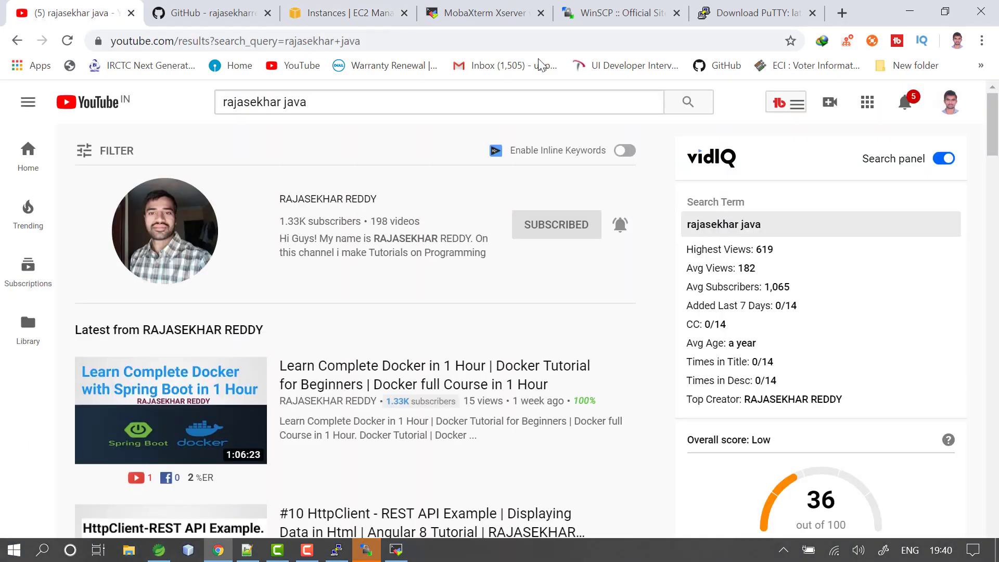